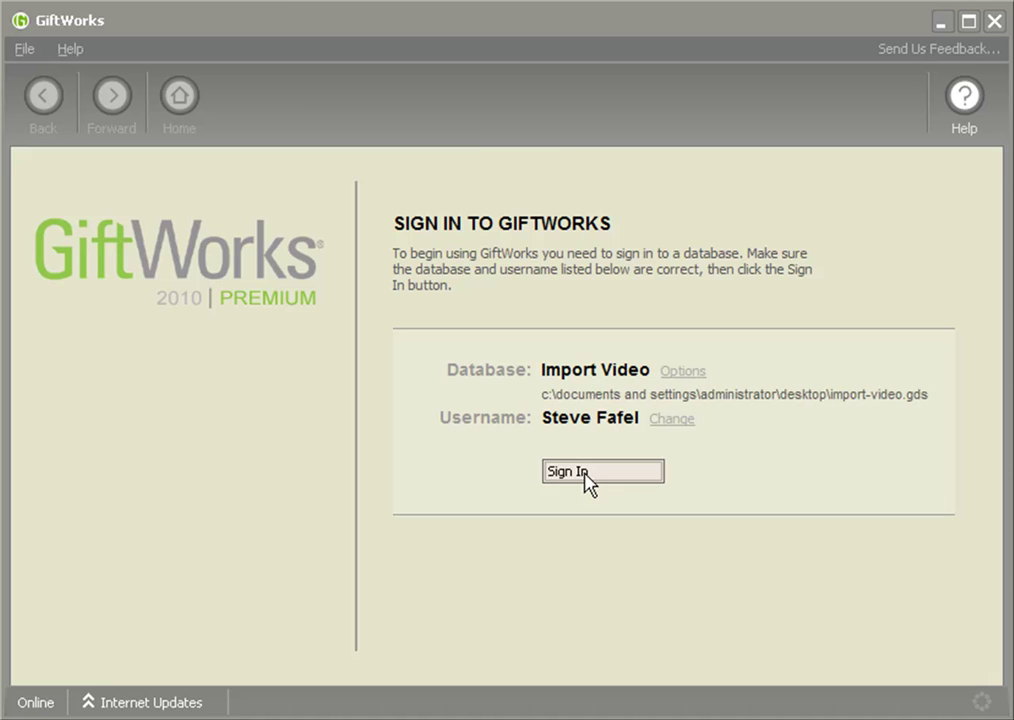
- Sign in to the Import Video database and go to Settings > Additional Settings & Tools
{"action": "left_click", "coordinate": [585, 481]}
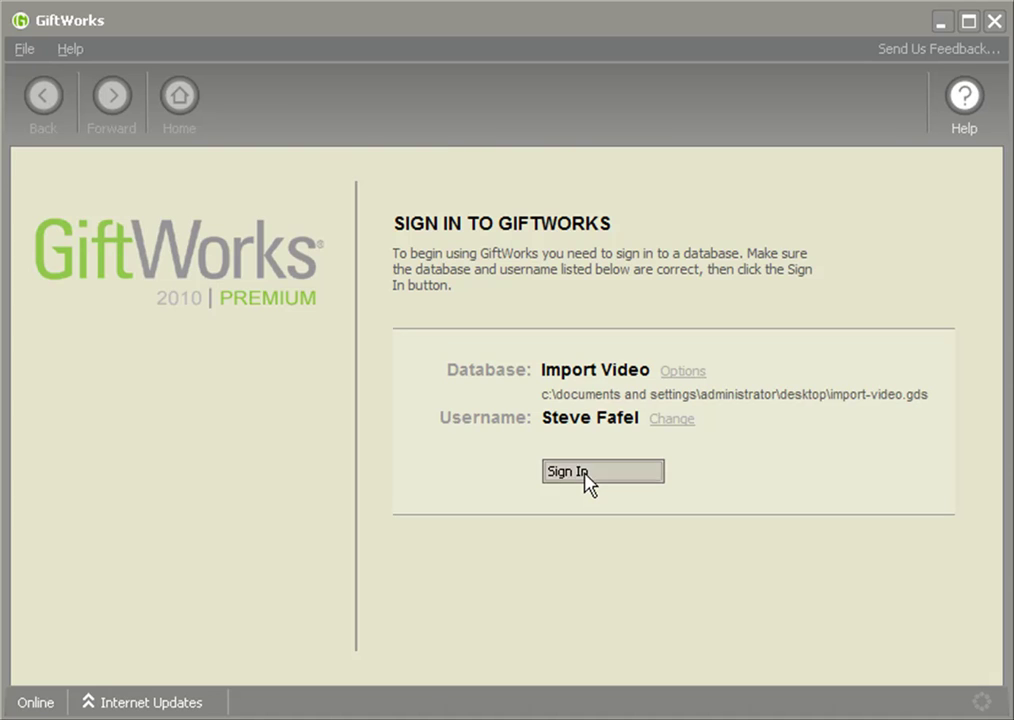
{"action": "left_click", "coordinate": [805, 130]}
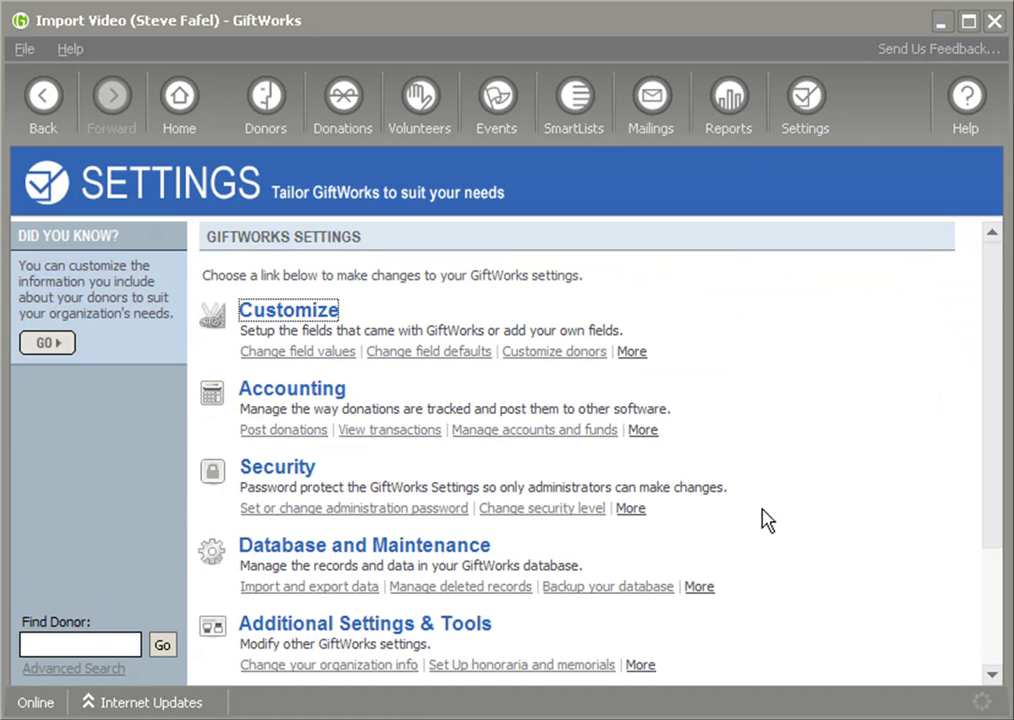
{"action": "scroll", "coordinate": [840, 522], "scroll_direction": "down", "scroll_amount": 3}
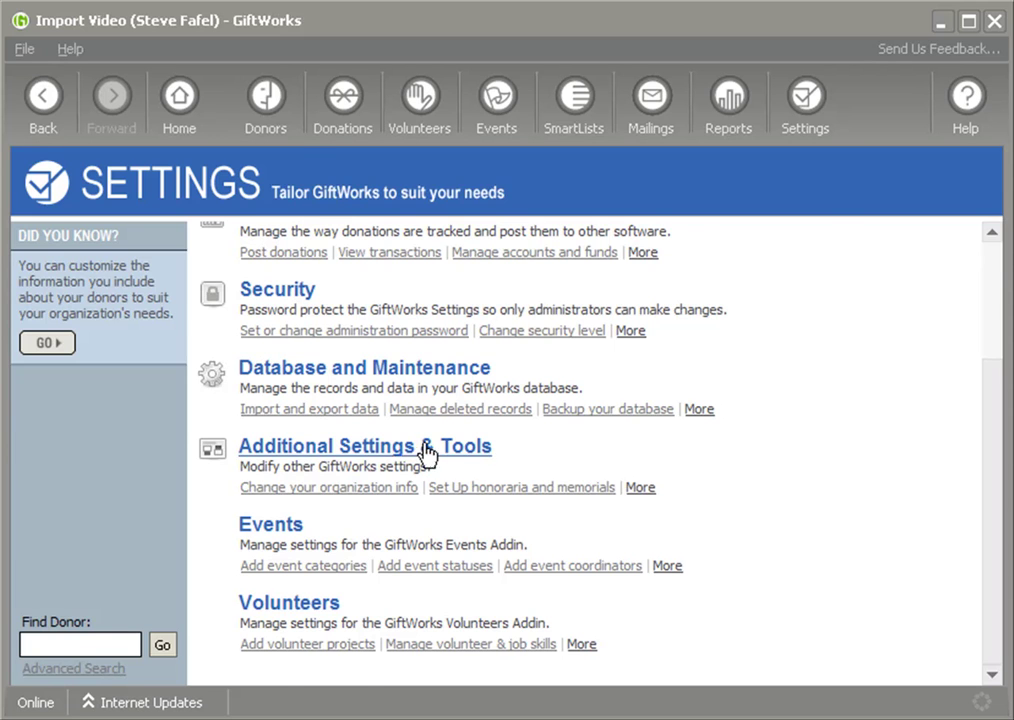
{"action": "left_click", "coordinate": [378, 449]}
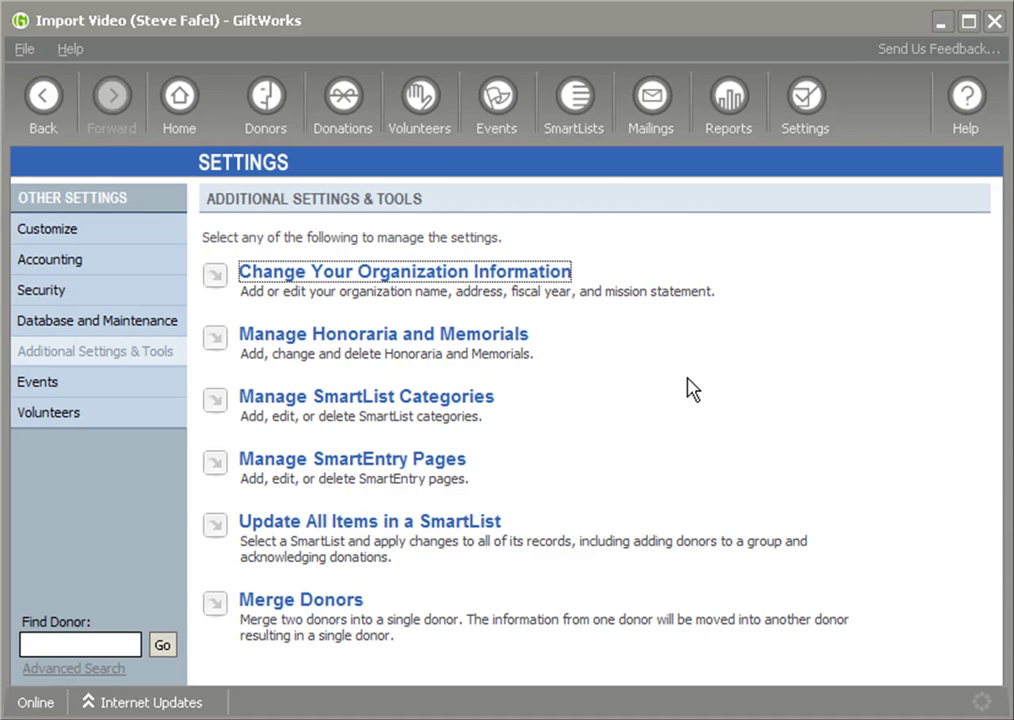
- Open the first donor's record from the Donors dashboard and check its Contact Info and Donations tabs
{"action": "left_click", "coordinate": [580, 105]}
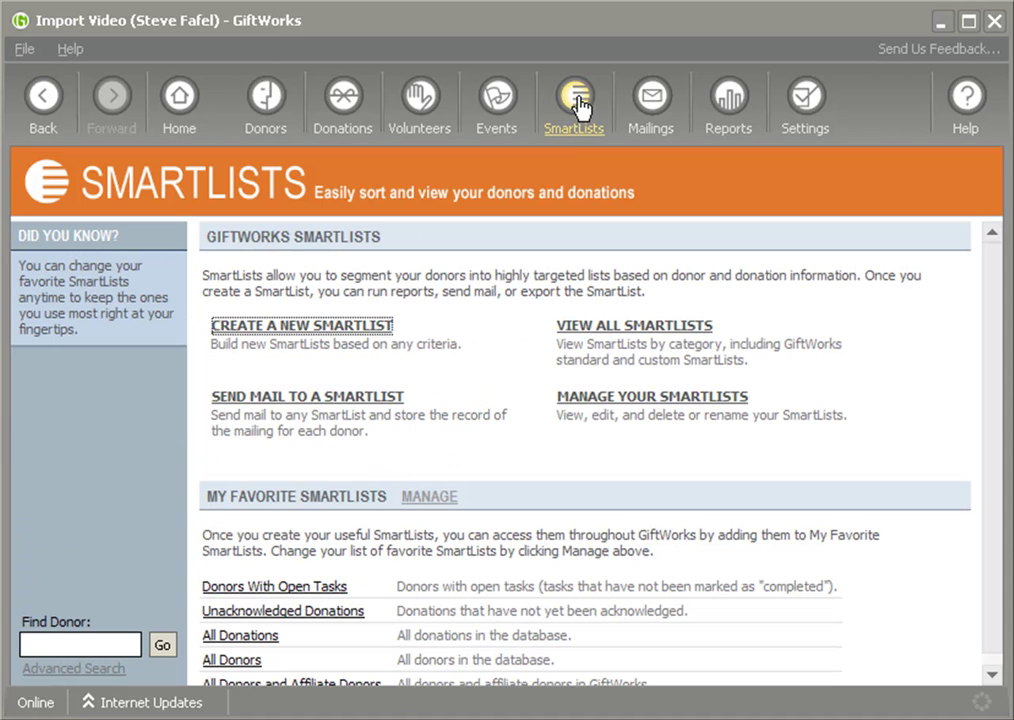
{"action": "left_click", "coordinate": [268, 108]}
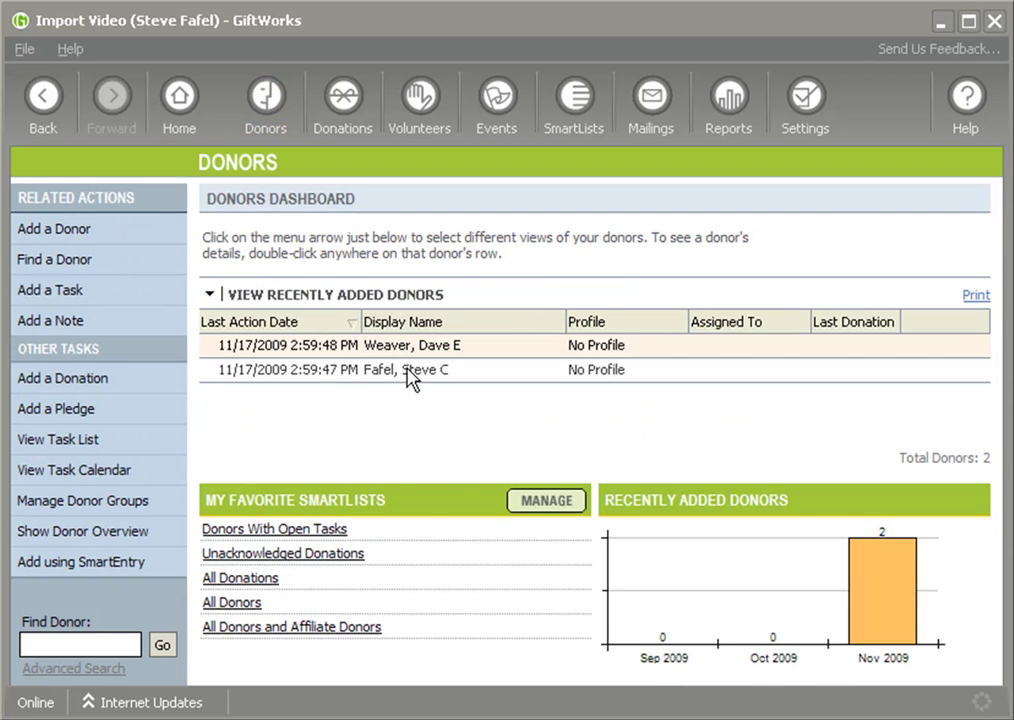
{"action": "double_click", "coordinate": [408, 372]}
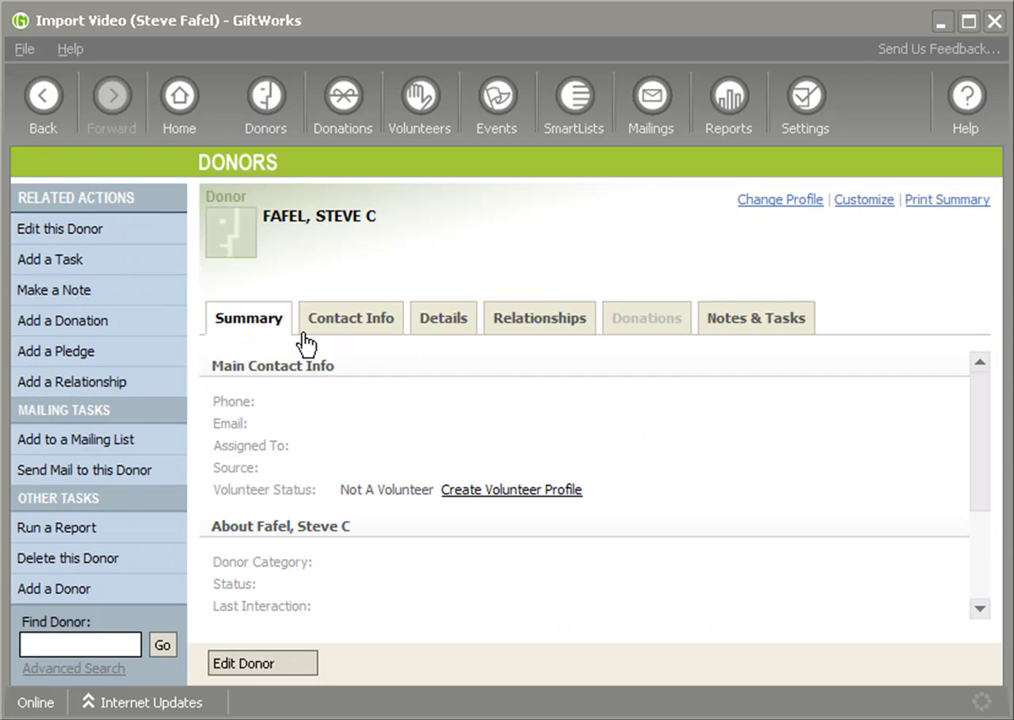
{"action": "left_click", "coordinate": [364, 328]}
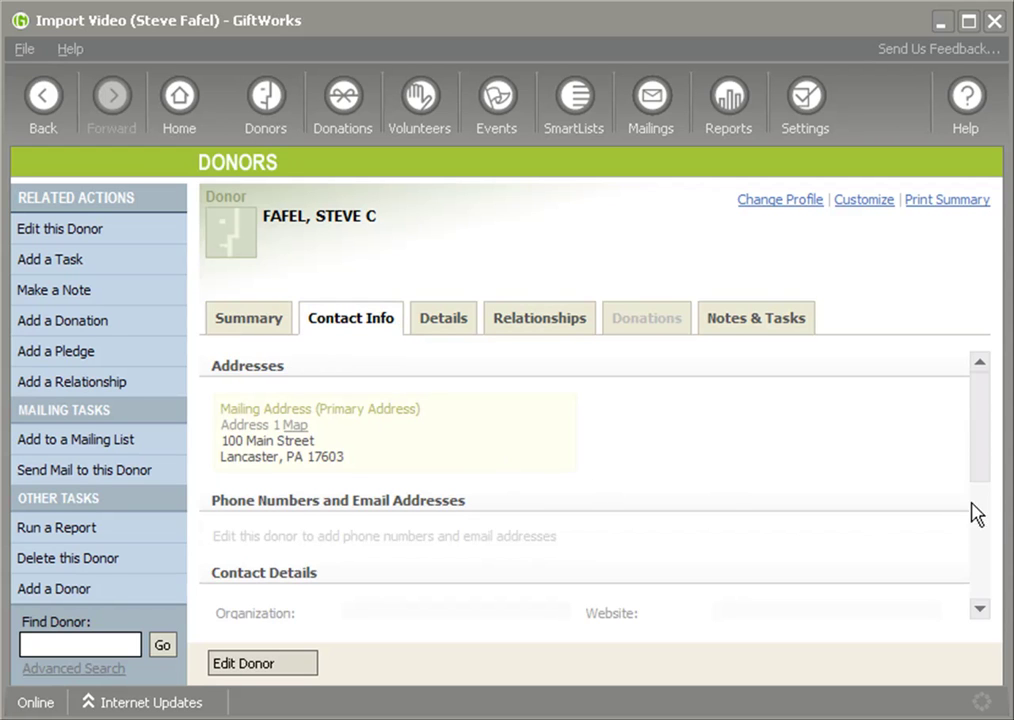
{"action": "left_click_drag", "start_coordinate": [978, 471], "coordinate": [984, 520]}
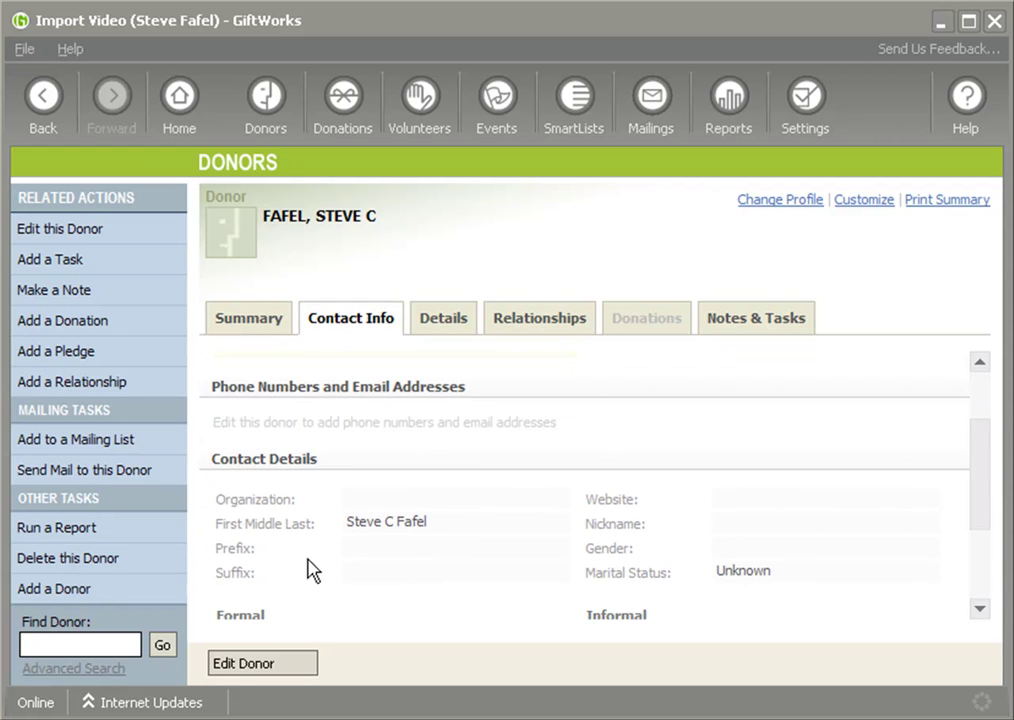
{"action": "left_click", "coordinate": [636, 325]}
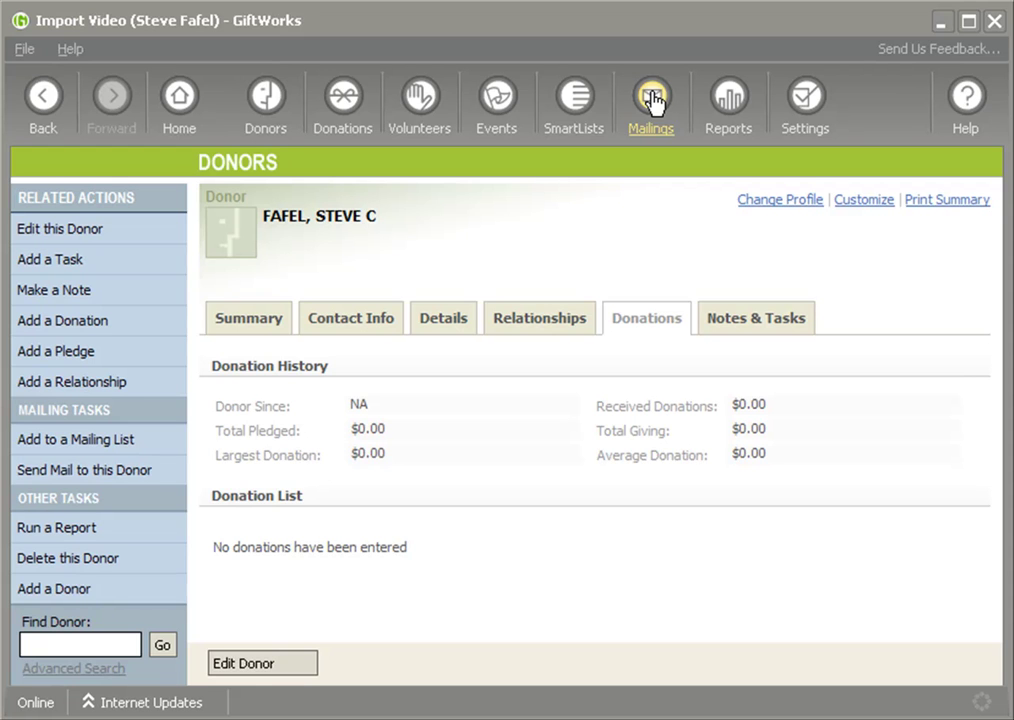
- Open the All Donors list under My Favorite SmartLists
{"action": "left_click", "coordinate": [563, 115]}
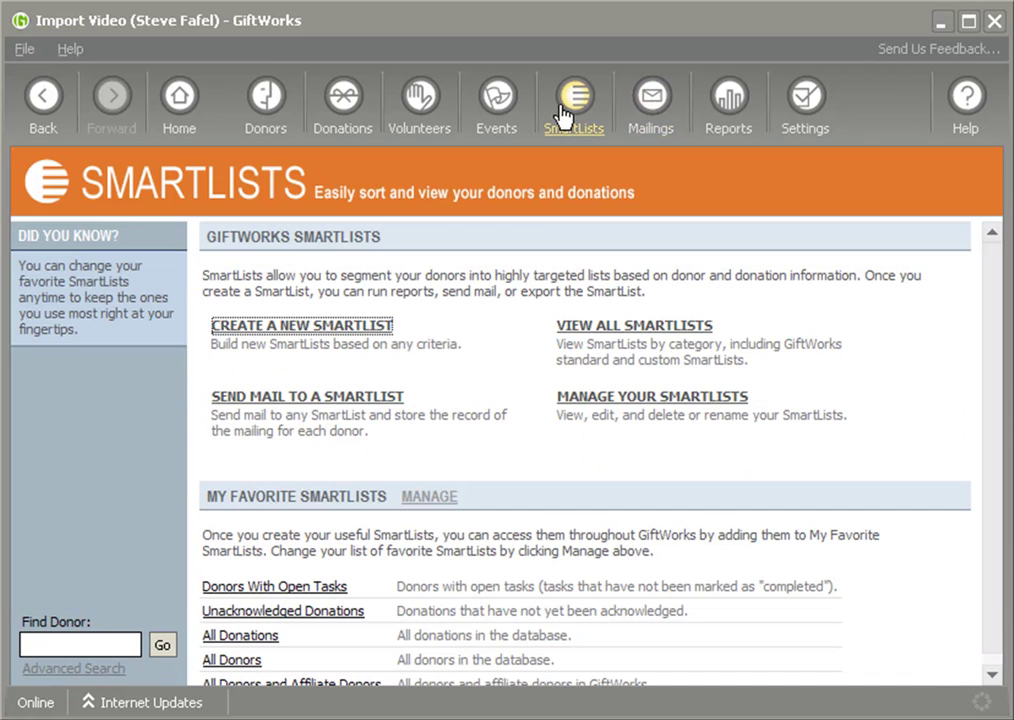
{"action": "left_click", "coordinate": [238, 664]}
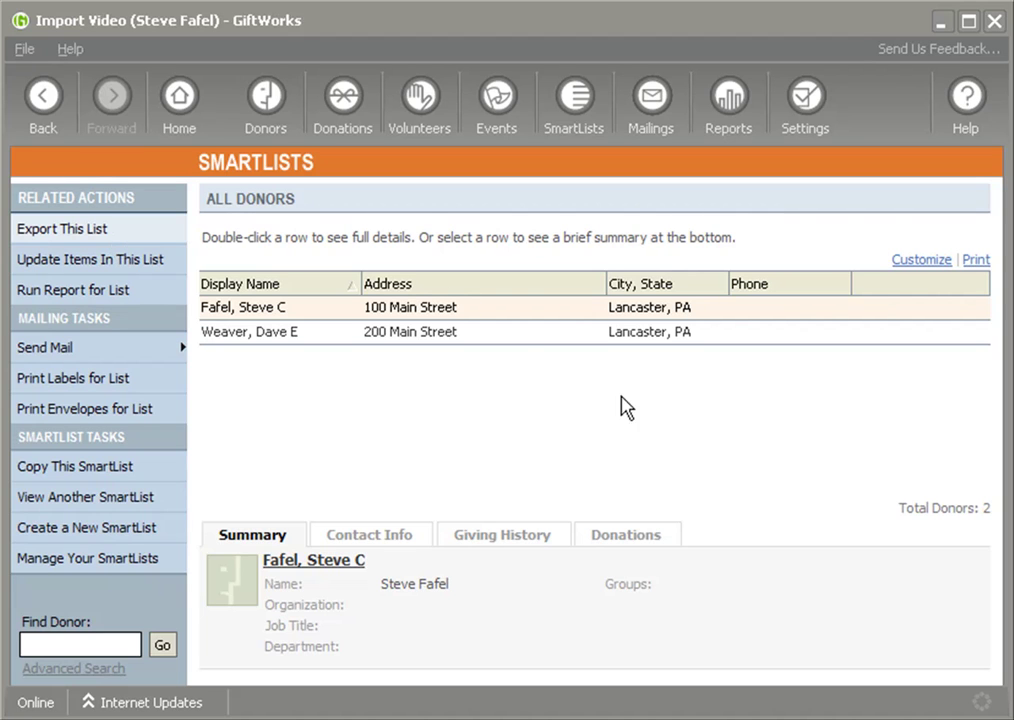
- Customize the All Donors list to include the Id column
{"action": "left_click", "coordinate": [922, 262]}
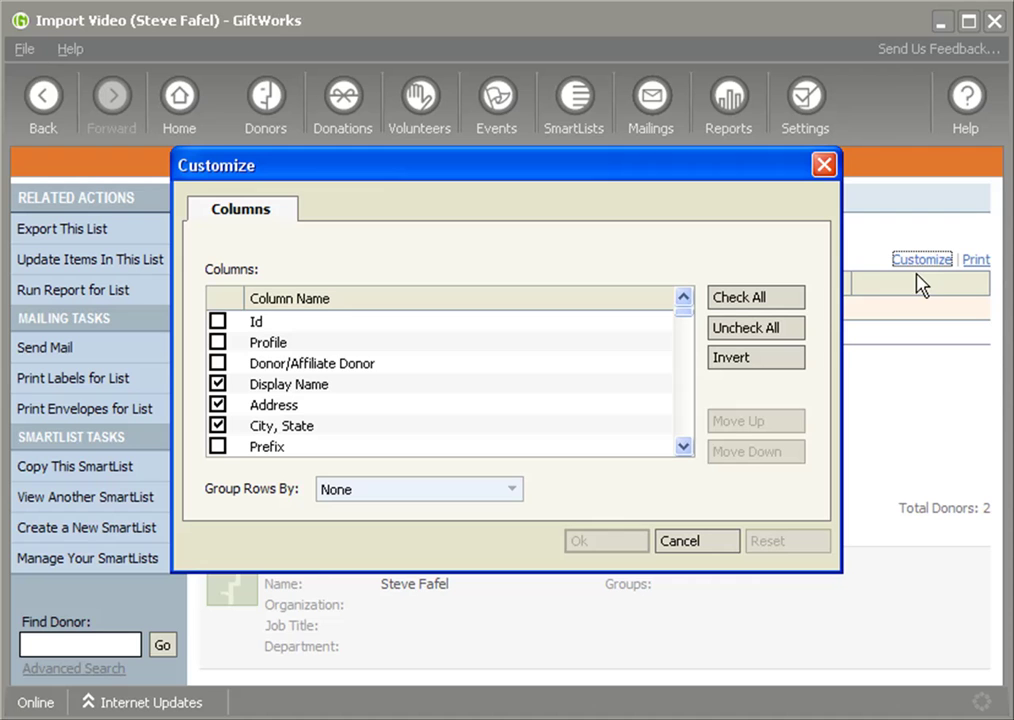
{"action": "left_click", "coordinate": [217, 321]}
{"action": "left_click", "coordinate": [619, 549]}
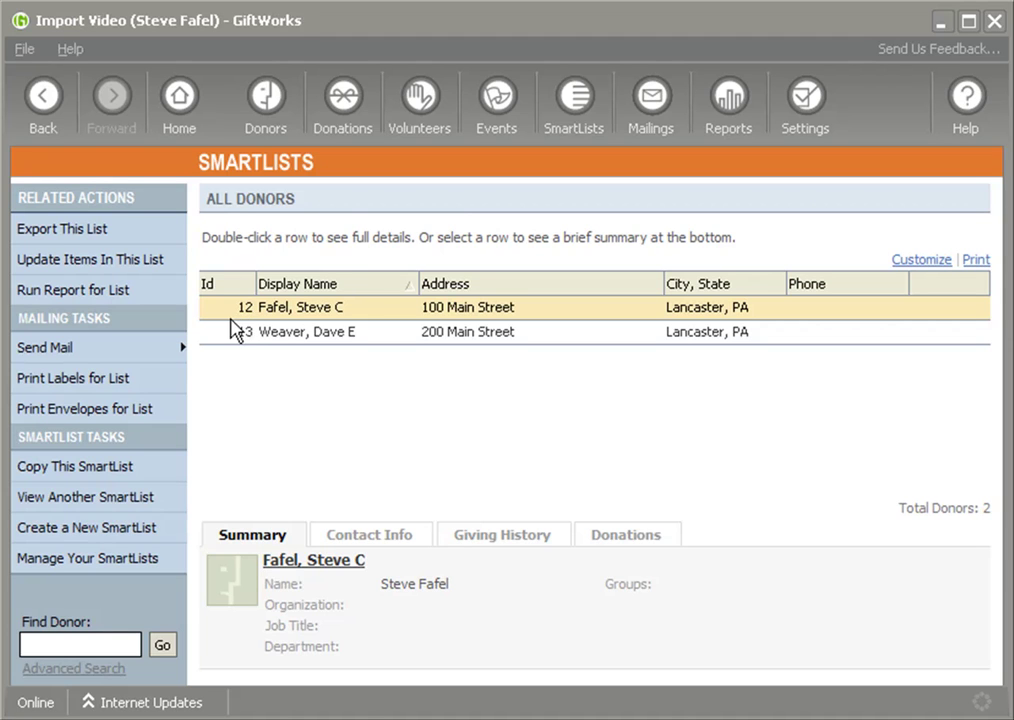
- Start an export, cancel it, and review the list's column choices without changing them
{"action": "left_click", "coordinate": [63, 237]}
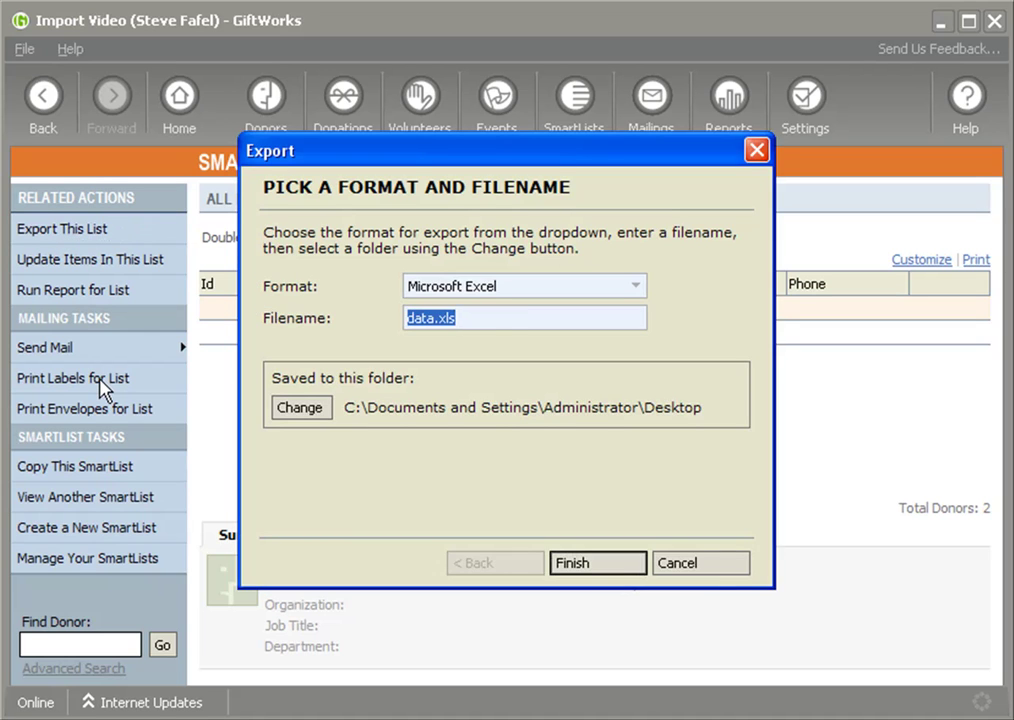
{"action": "left_click", "coordinate": [699, 564]}
{"action": "left_click", "coordinate": [905, 262]}
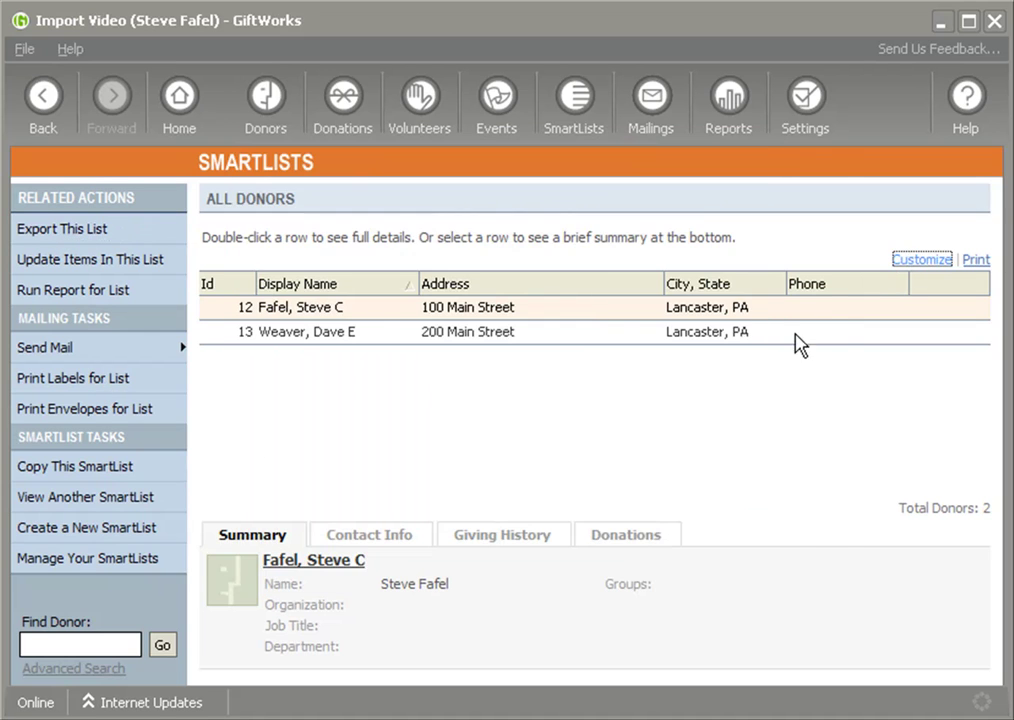
{"action": "left_click_drag", "start_coordinate": [683, 318], "coordinate": [643, 473]}
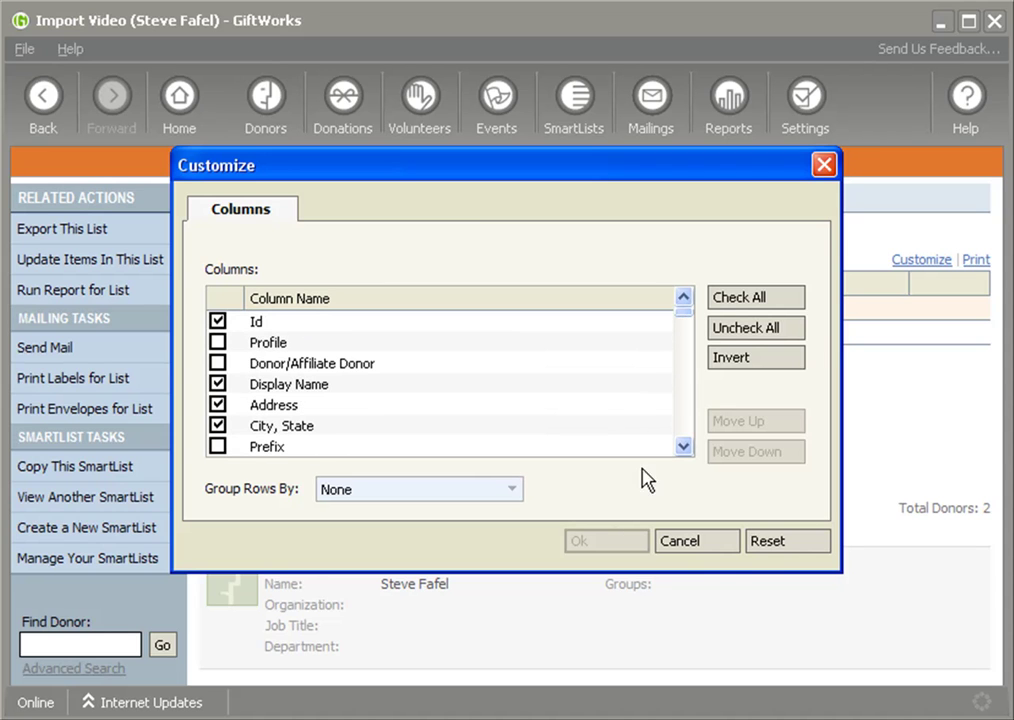
{"action": "left_click", "coordinate": [716, 548]}
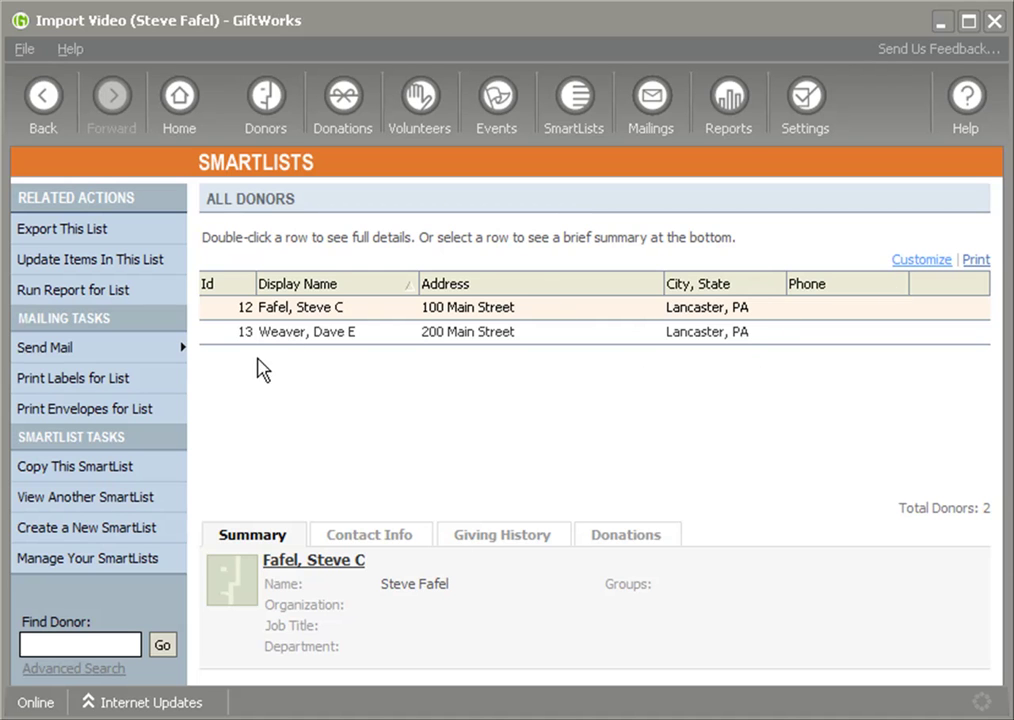
- Export the All Donors list as Myexport.xls on the Desktop and dismiss the success notice
{"action": "left_click", "coordinate": [63, 230]}
{"action": "double_click", "coordinate": [426, 319]}
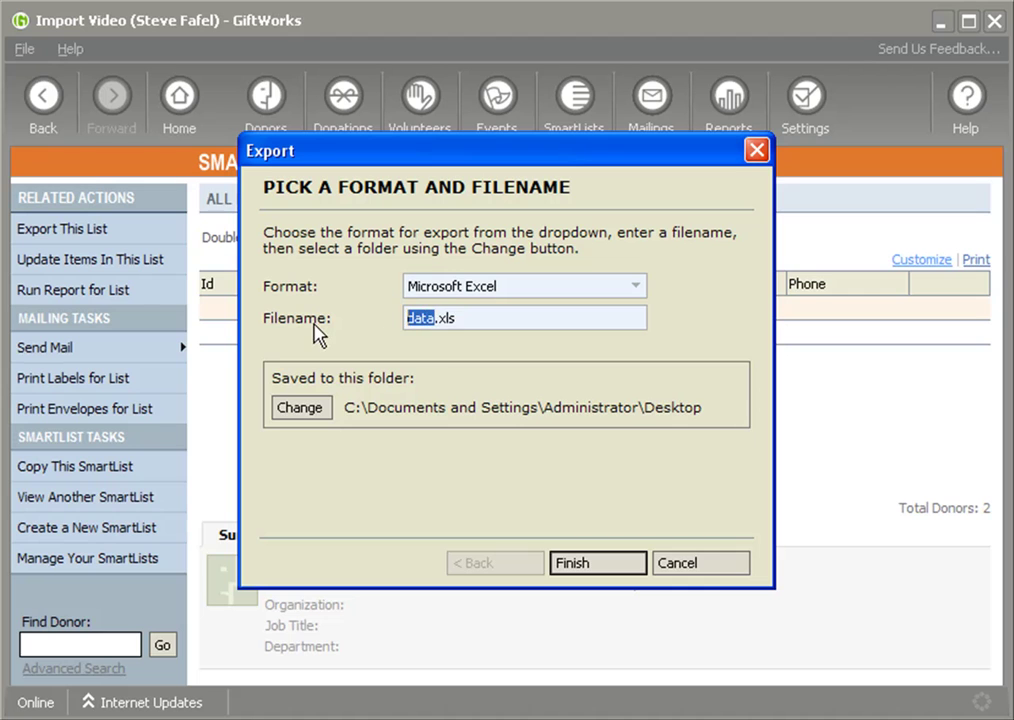
{"action": "type", "text": "Myexport"}
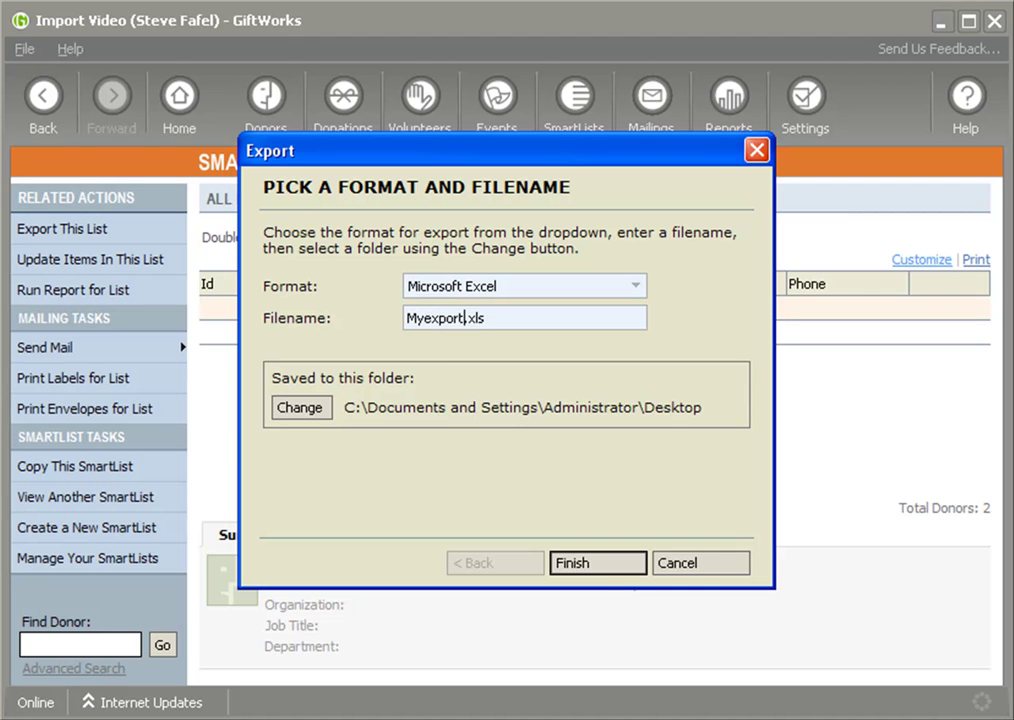
{"action": "left_click", "coordinate": [597, 567]}
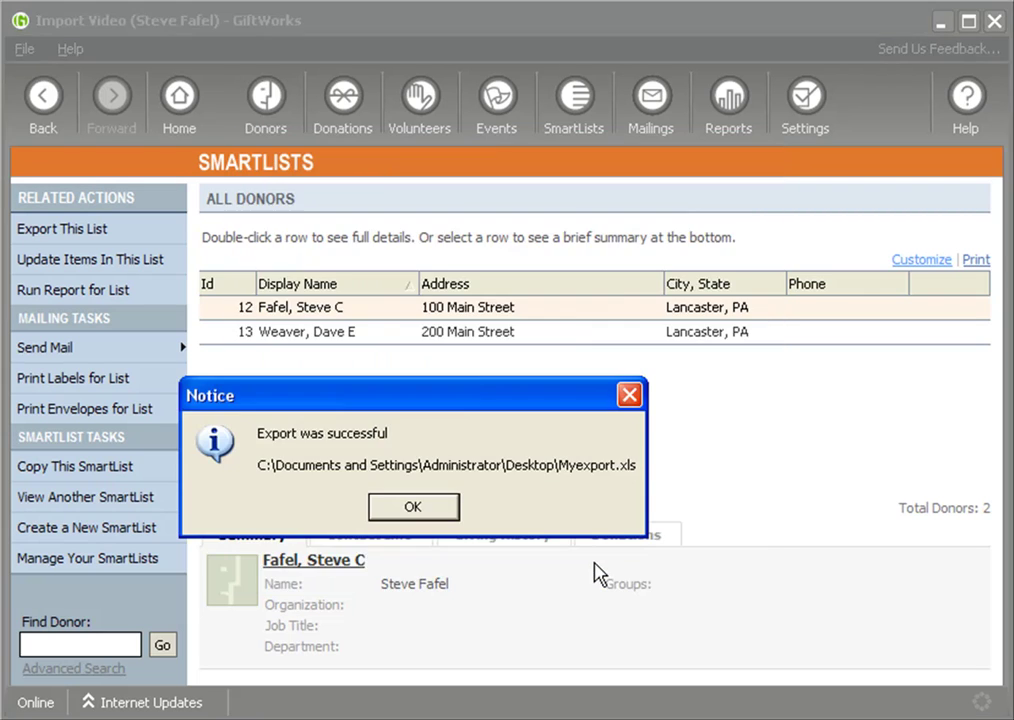
{"action": "left_click", "coordinate": [412, 507]}
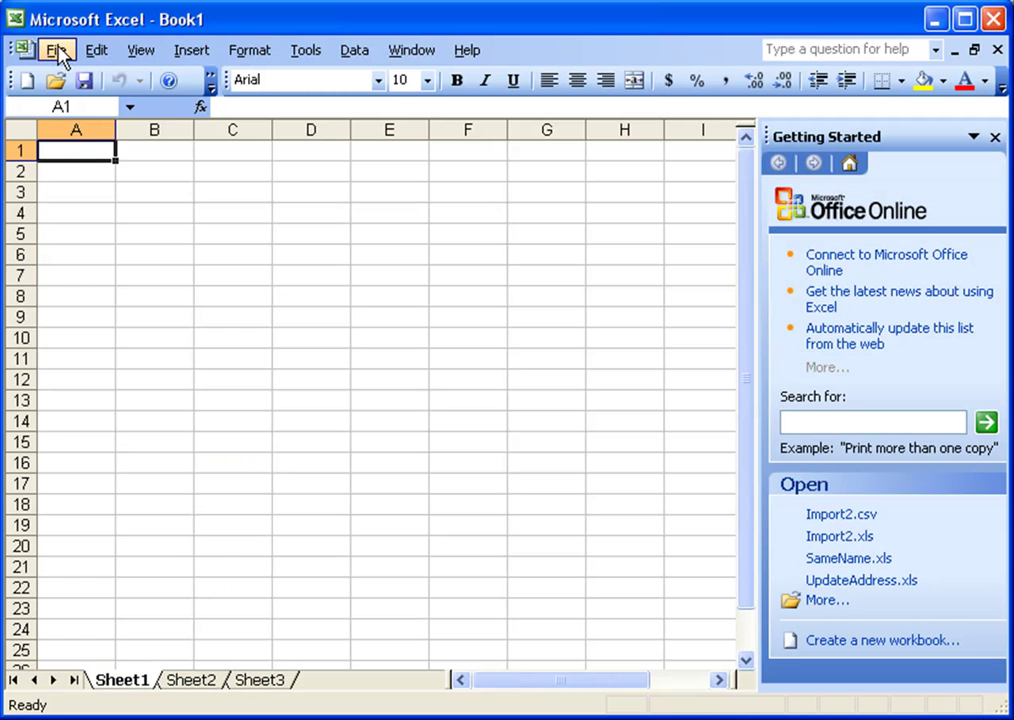
- Open Myexport.xls from the Desktop in Excel
{"action": "left_click", "coordinate": [55, 80]}
{"action": "left_click", "coordinate": [110, 350]}
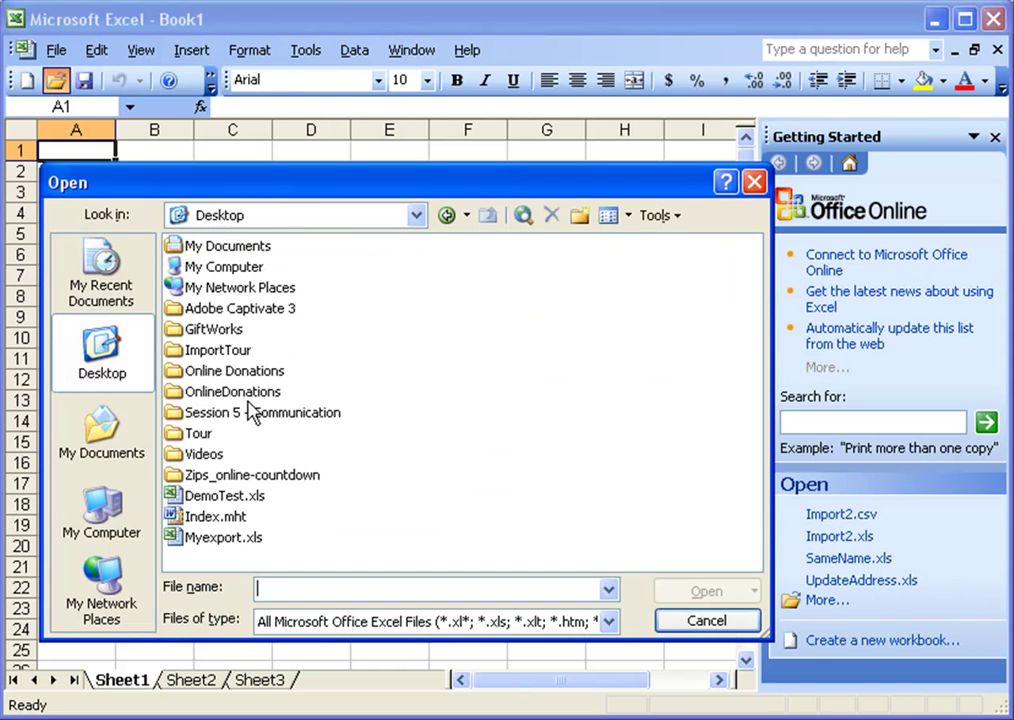
{"action": "double_click", "coordinate": [198, 540]}
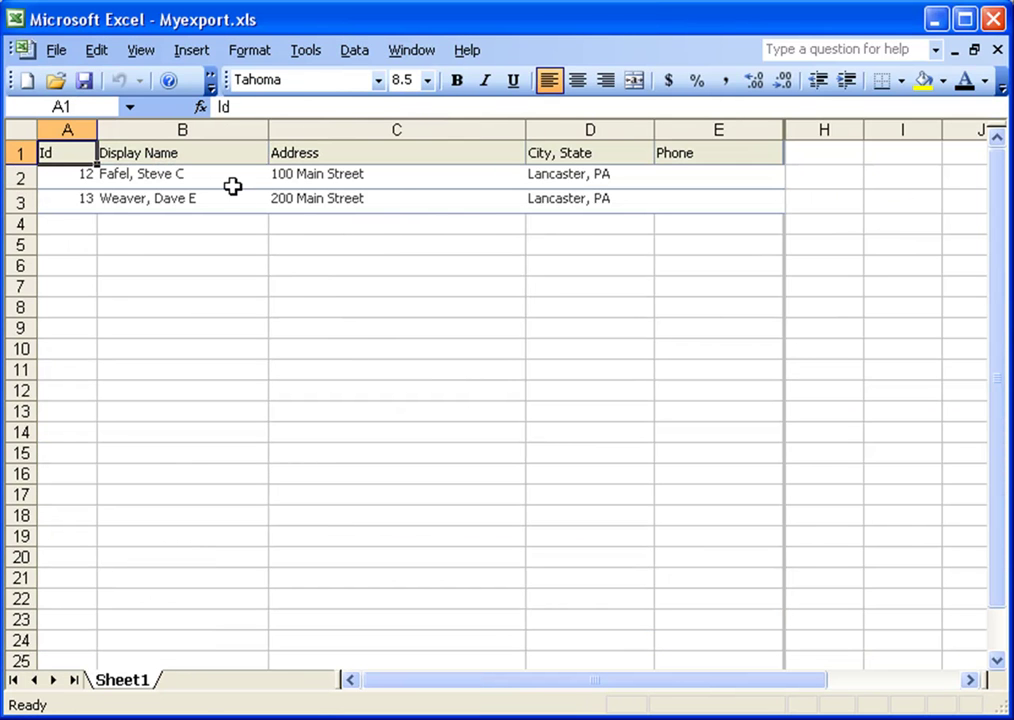
- Clear the formats from the entire worksheet with Edit > Clear > Formats, then reselect all cells
{"action": "left_click", "coordinate": [22, 130]}
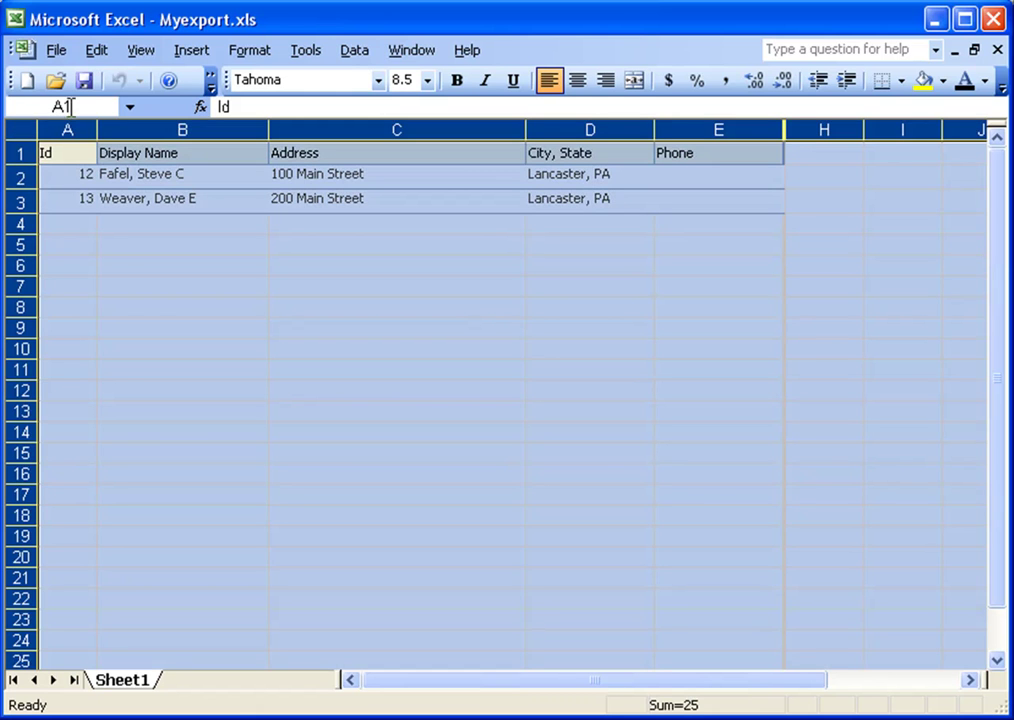
{"action": "left_click", "coordinate": [97, 51]}
{"action": "mouse_move", "coordinate": [185, 287]}
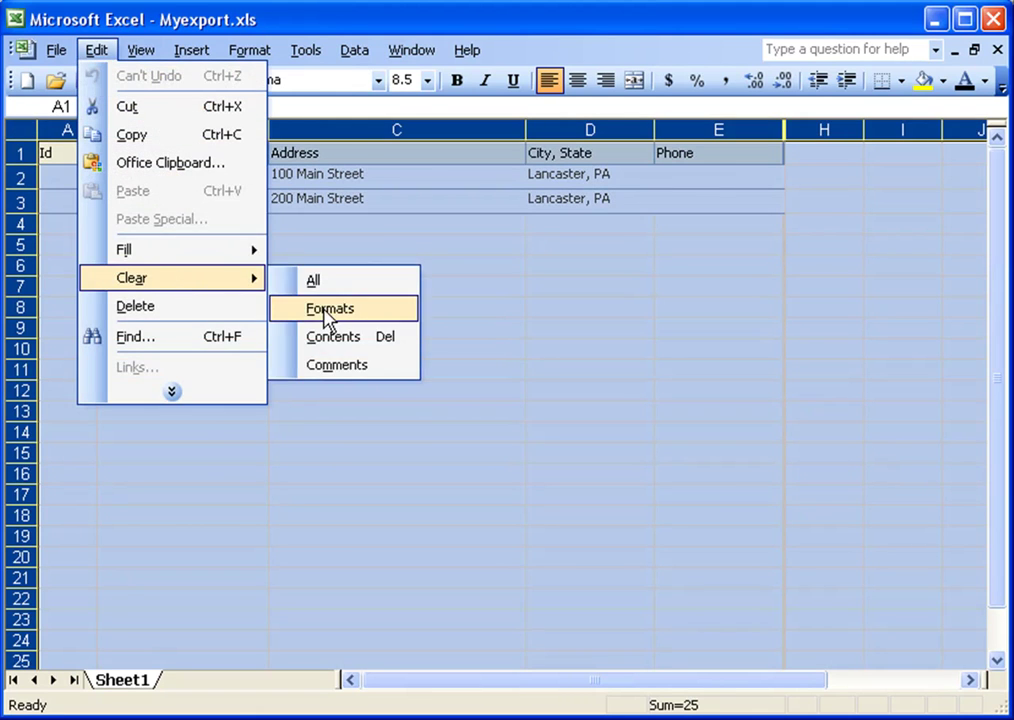
{"action": "left_click", "coordinate": [322, 312]}
{"action": "left_click", "coordinate": [226, 240]}
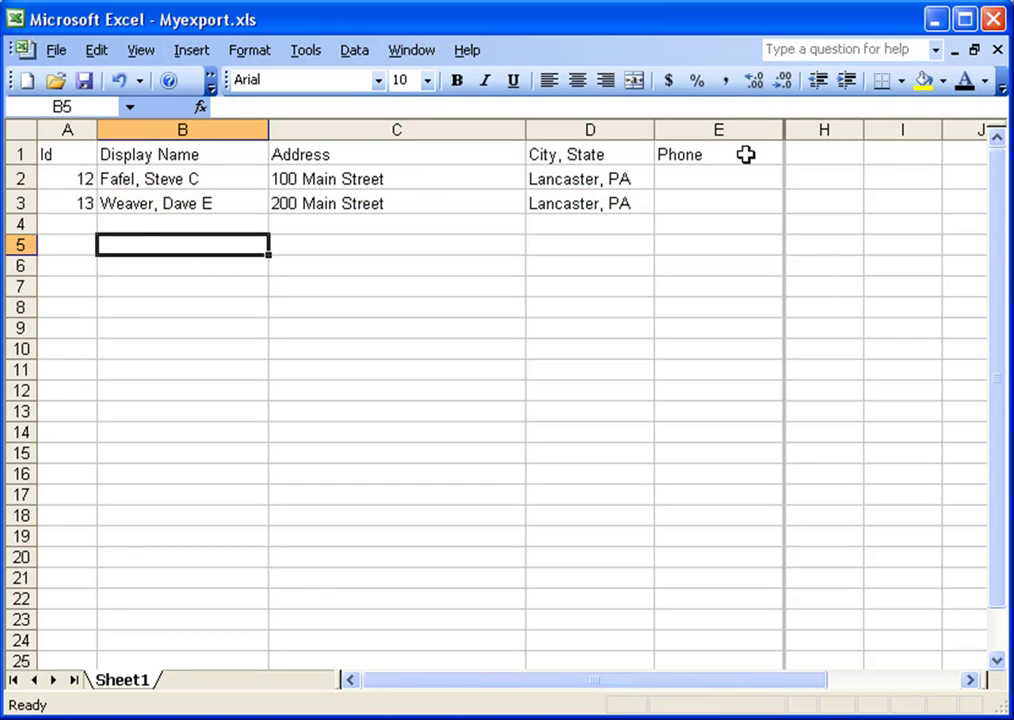
{"action": "left_click", "coordinate": [31, 134]}
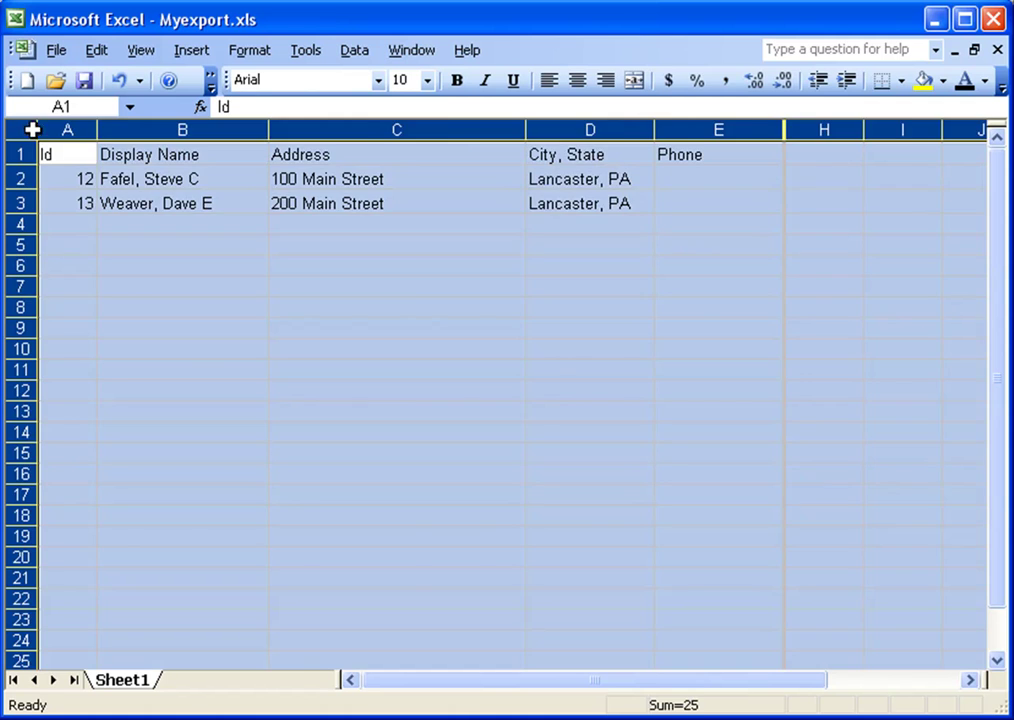
- Autofit all columns, then widen column A and the Phone column
{"action": "double_click", "coordinate": [97, 131]}
{"action": "left_click", "coordinate": [245, 245]}
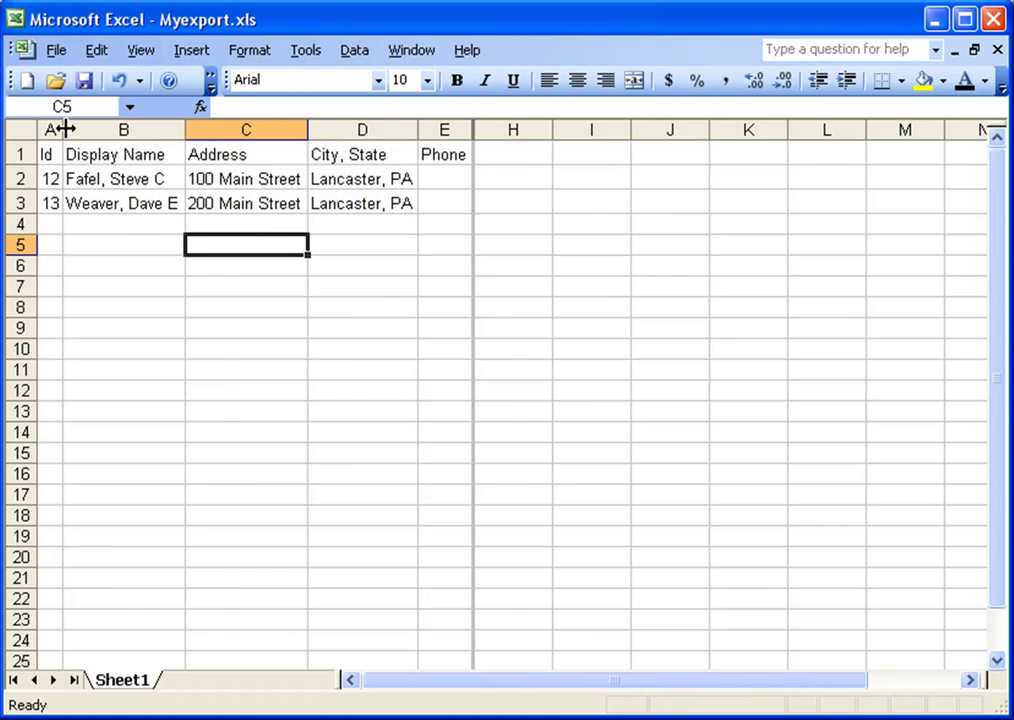
{"action": "left_click_drag", "start_coordinate": [64, 130], "coordinate": [99, 130]}
{"action": "left_click_drag", "start_coordinate": [514, 130], "coordinate": [576, 131]}
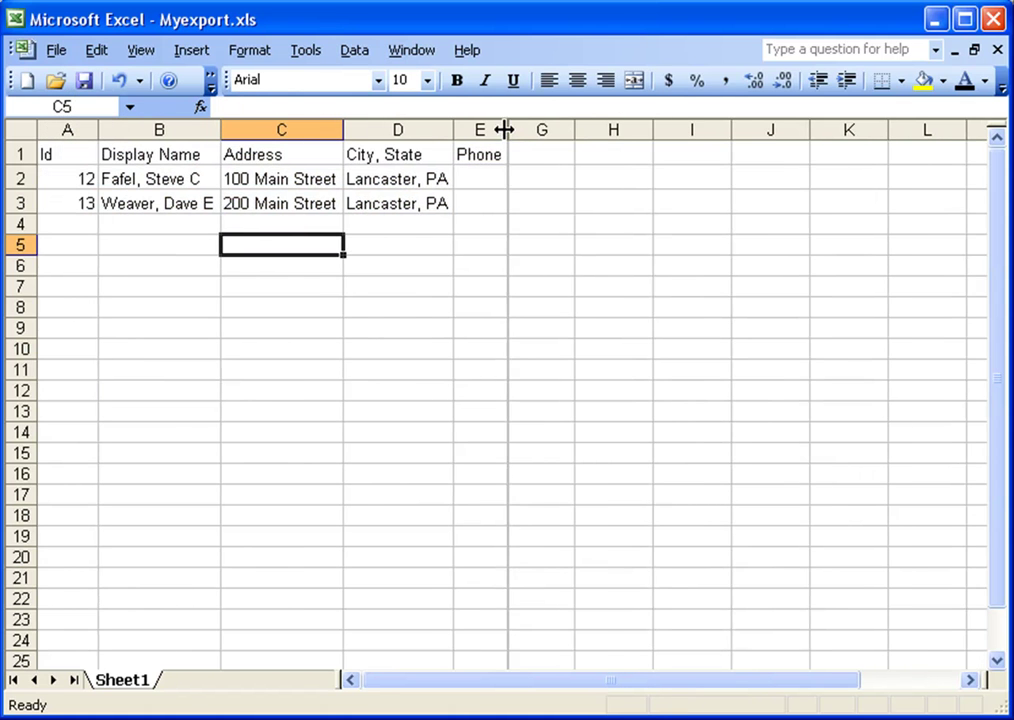
{"action": "left_click_drag", "start_coordinate": [507, 130], "coordinate": [661, 130]}
{"action": "left_click", "coordinate": [556, 128]}
- Add Donation Date, Donation Amount and Email Address headings in F1:H1, widening columns G and H
{"action": "left_click", "coordinate": [633, 146]}
{"action": "type", "text": "Don"}
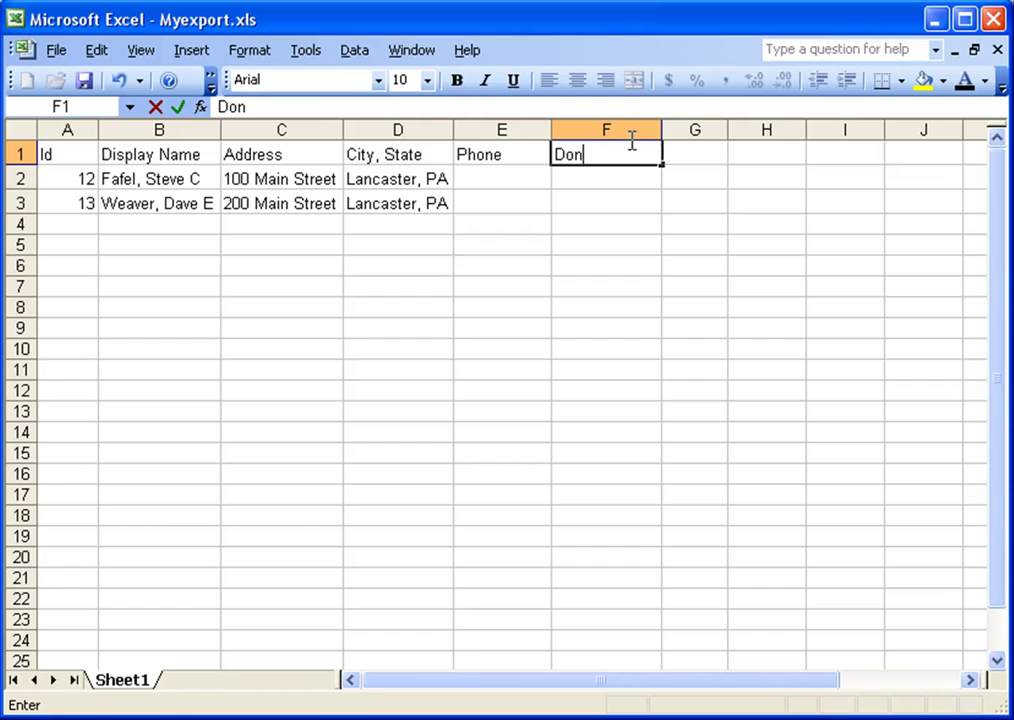
{"action": "type", "text": "ation Date"}
{"action": "key", "text": "Tab"}
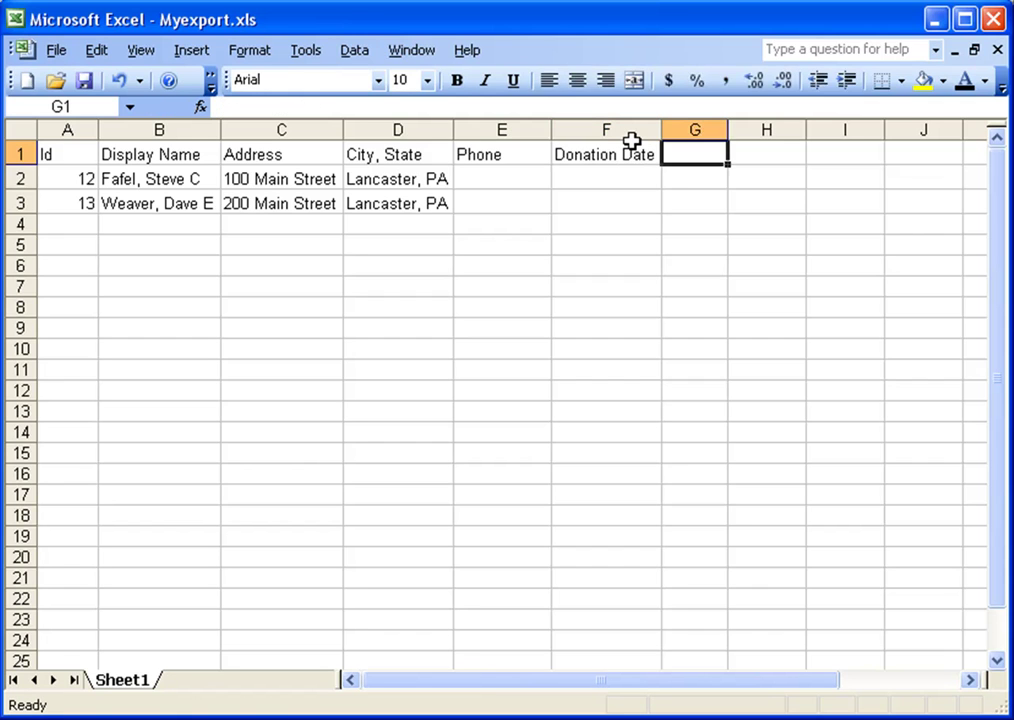
{"action": "type", "text": "Donation Amount"}
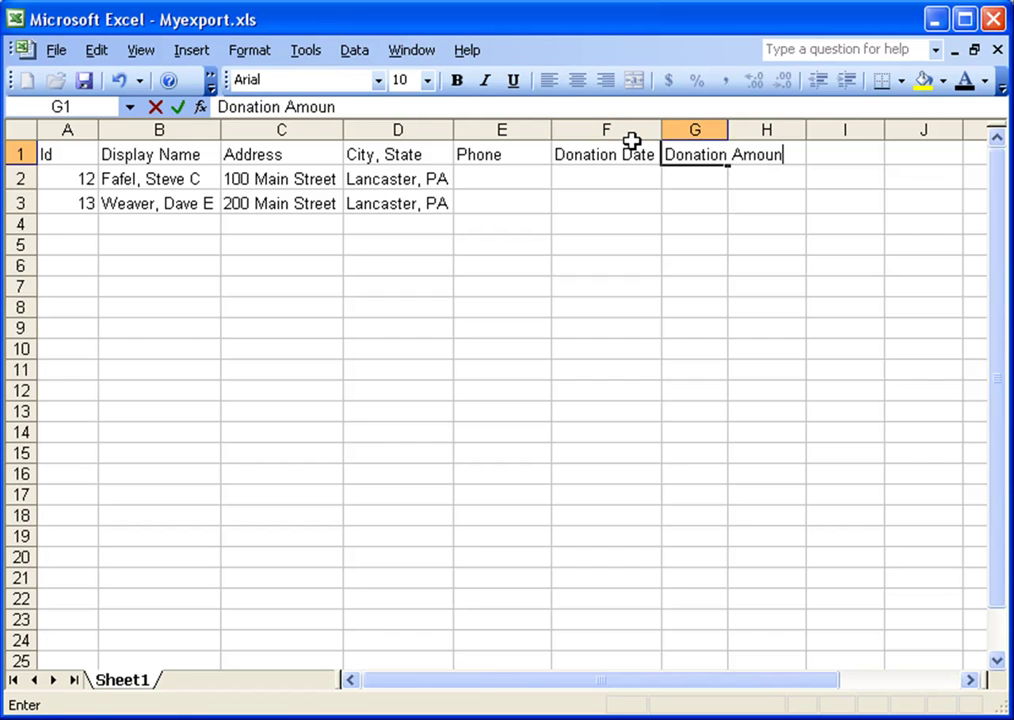
{"action": "key", "text": "Tab"}
{"action": "left_click_drag", "start_coordinate": [727, 128], "coordinate": [800, 129]}
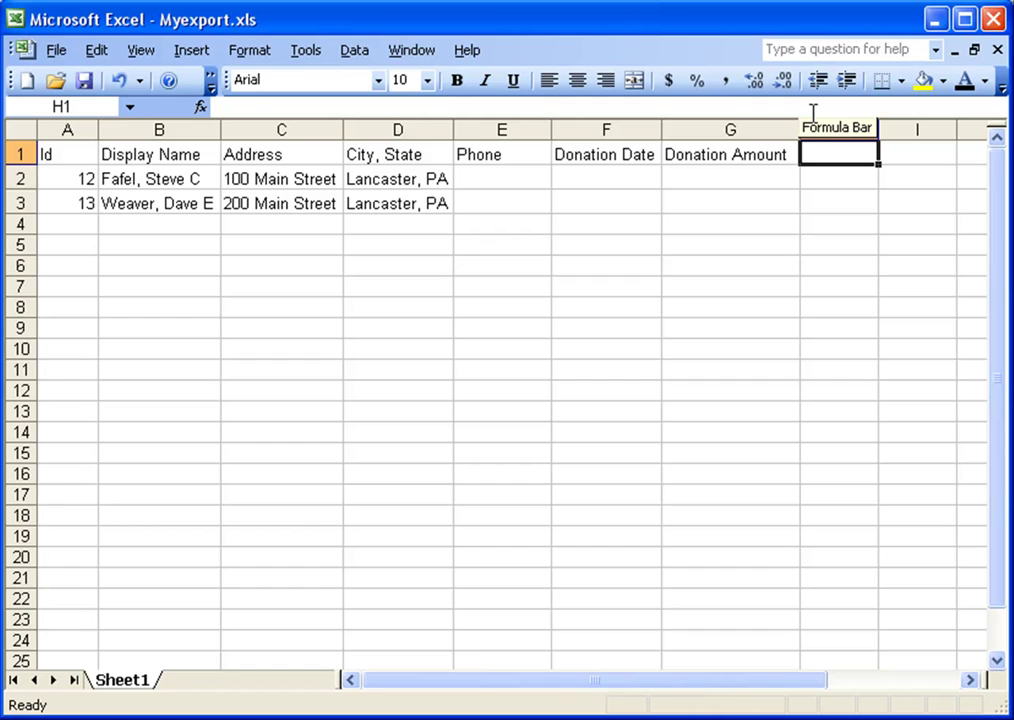
{"action": "type", "text": "Email Address"}
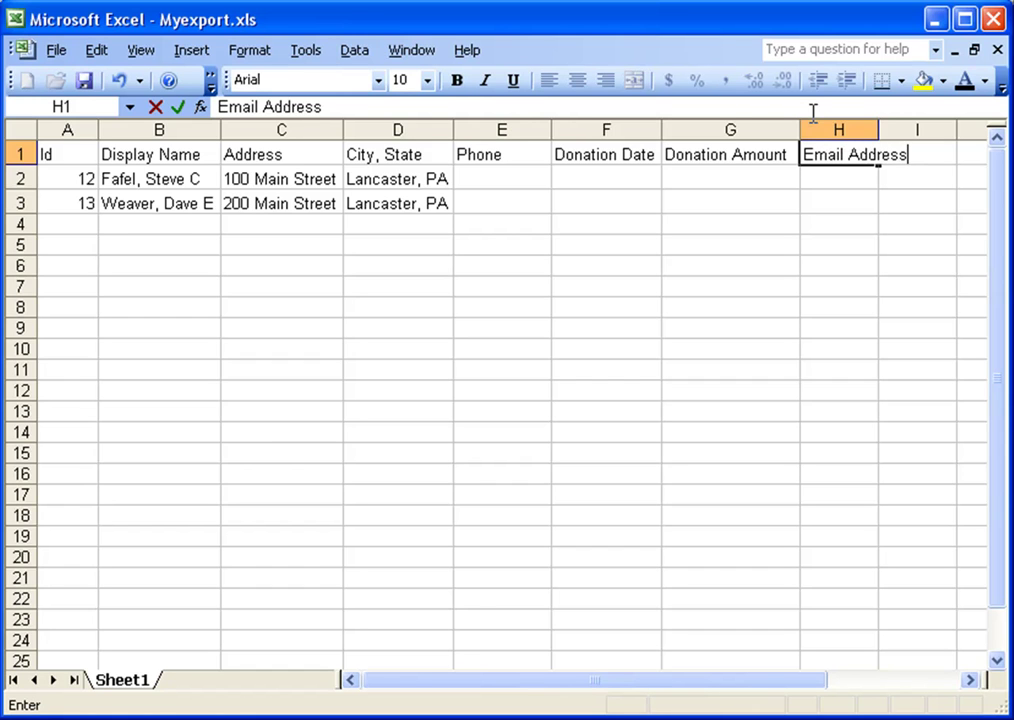
{"action": "key", "text": "Tab"}
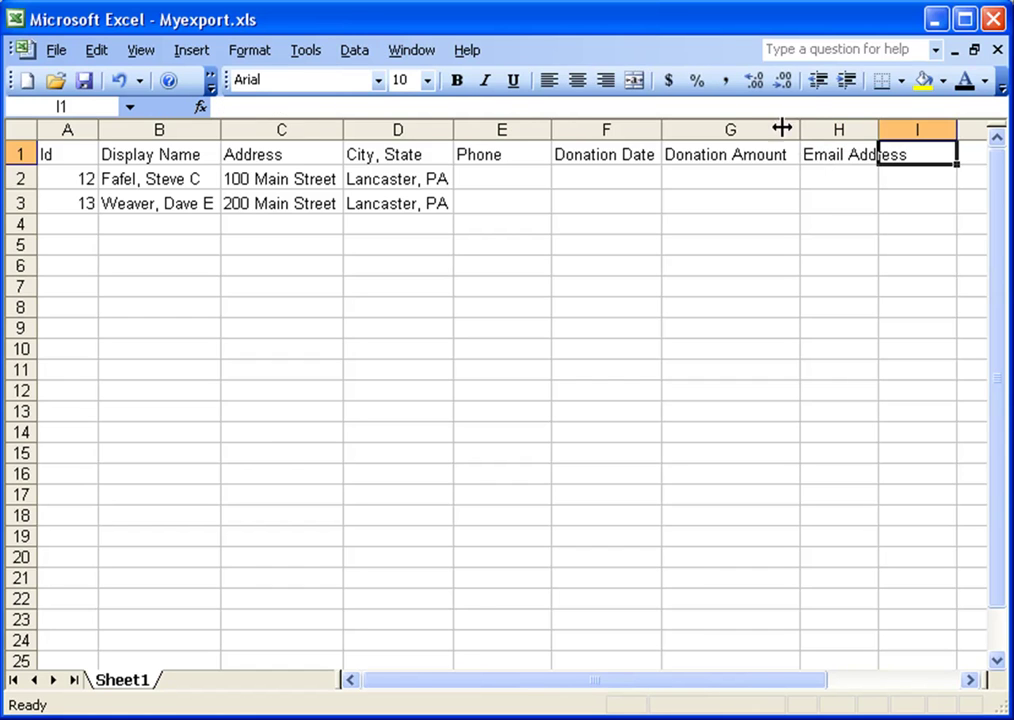
{"action": "left_click_drag", "start_coordinate": [957, 128], "coordinate": [920, 129]}
{"action": "left_click", "coordinate": [505, 180]}
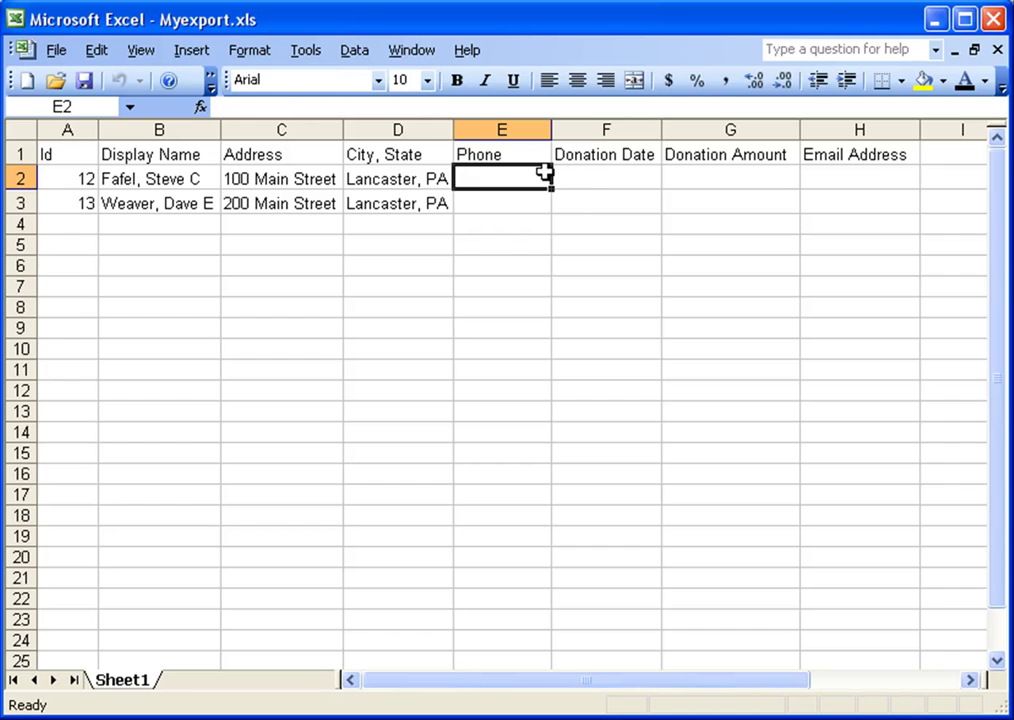
- Enter the first donor's phone number, donation date 11/1/2009, amount 100 and email address
{"action": "type", "text": "717"}
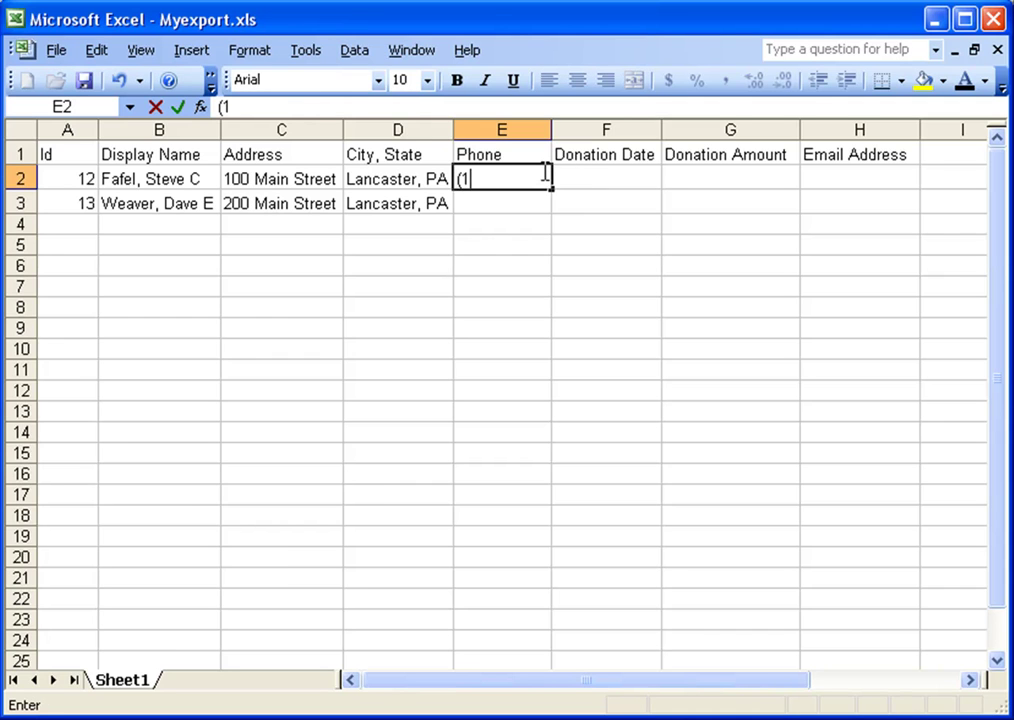
{"action": "type", "text": "(717"}
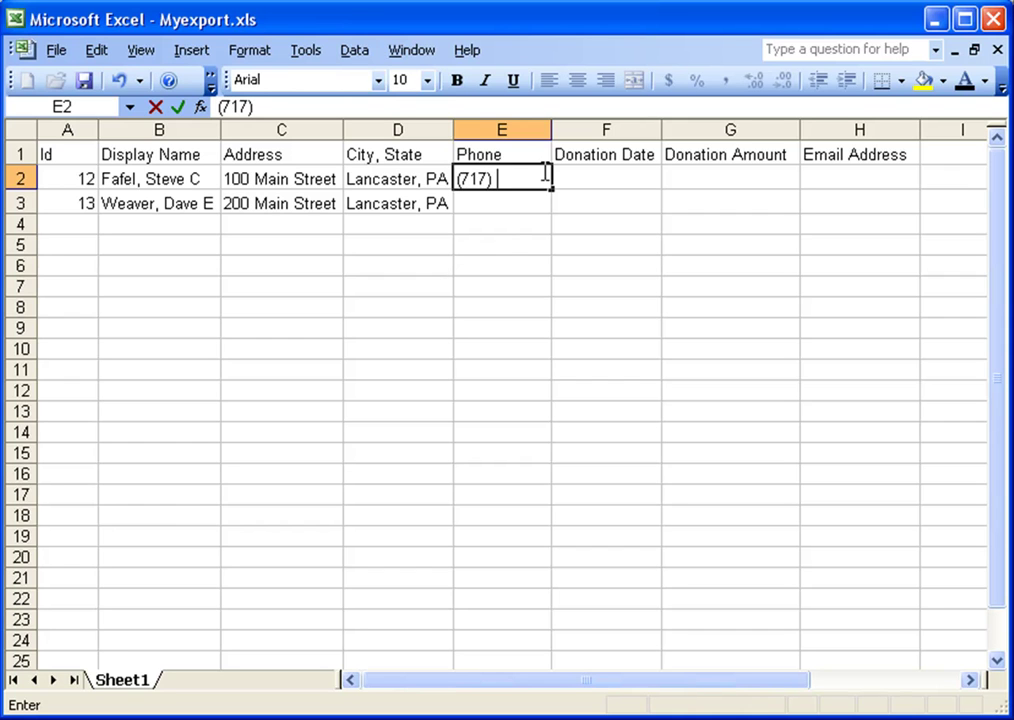
{"action": "type", "text": ") 555-1"}
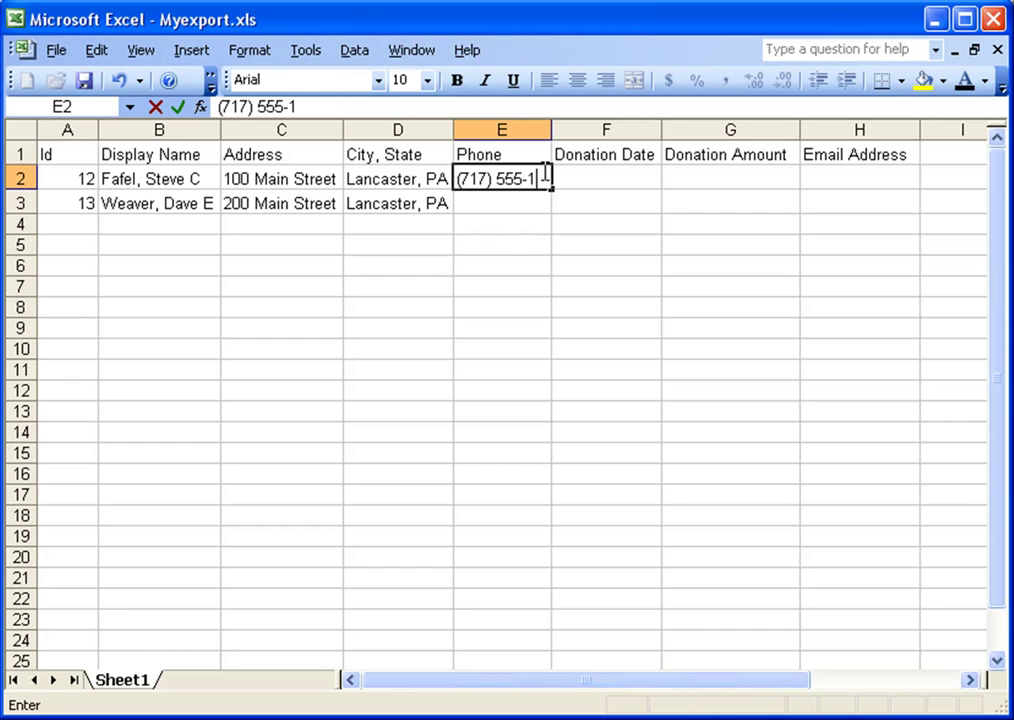
{"action": "type", "text": "212"}
{"action": "key", "text": "Tab"}
{"action": "type", "text": "11/"}
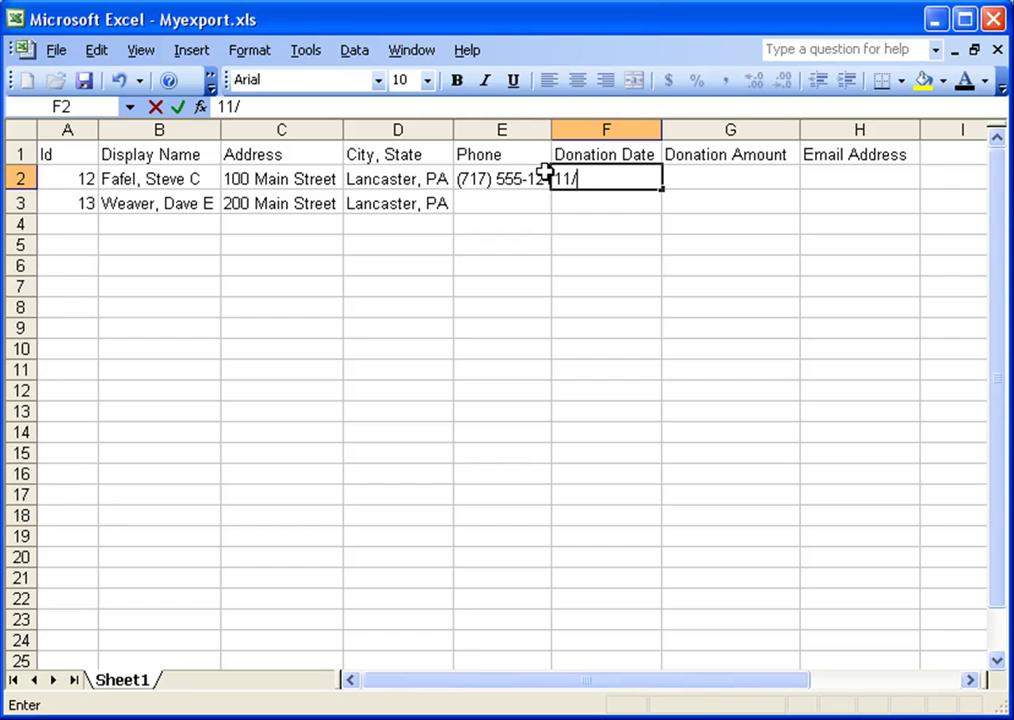
{"action": "type", "text": "1/2009"}
{"action": "key", "text": "Tab"}
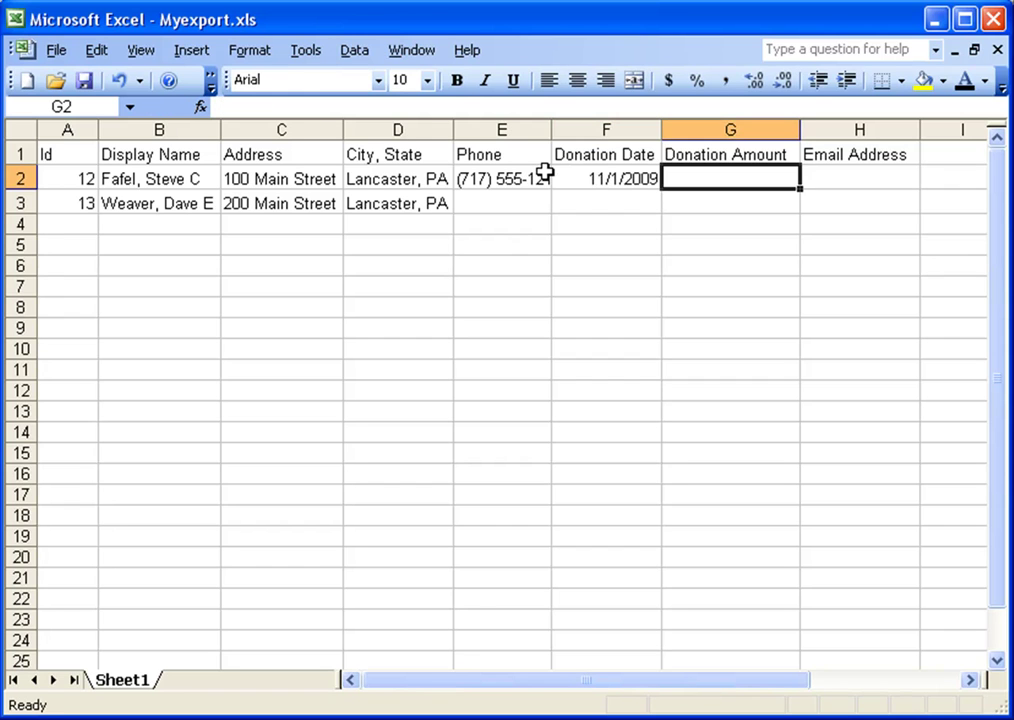
{"action": "type", "text": "100"}
{"action": "key", "text": "Tab"}
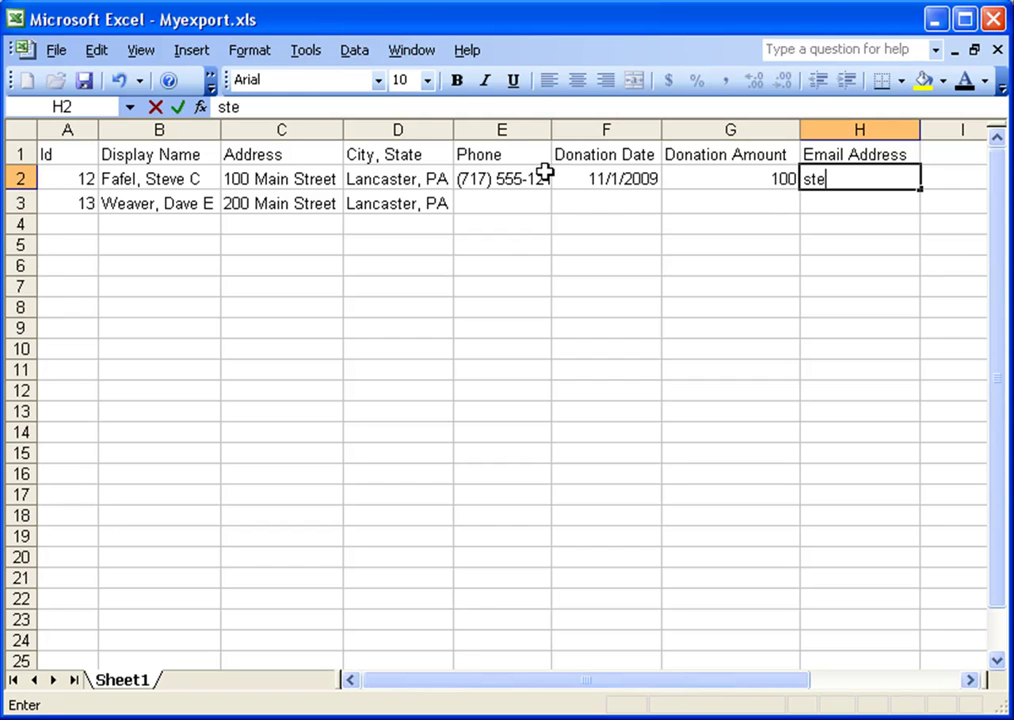
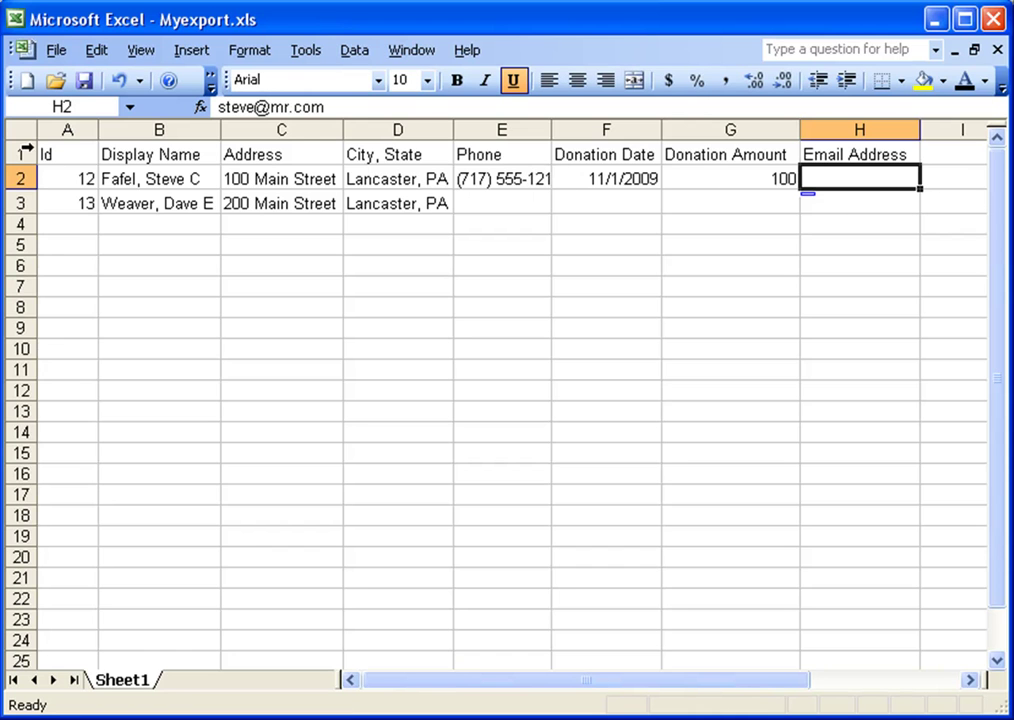
- Reset the whole sheet's text to the default font colour
{"action": "left_click", "coordinate": [24, 132]}
{"action": "left_click", "coordinate": [966, 82]}
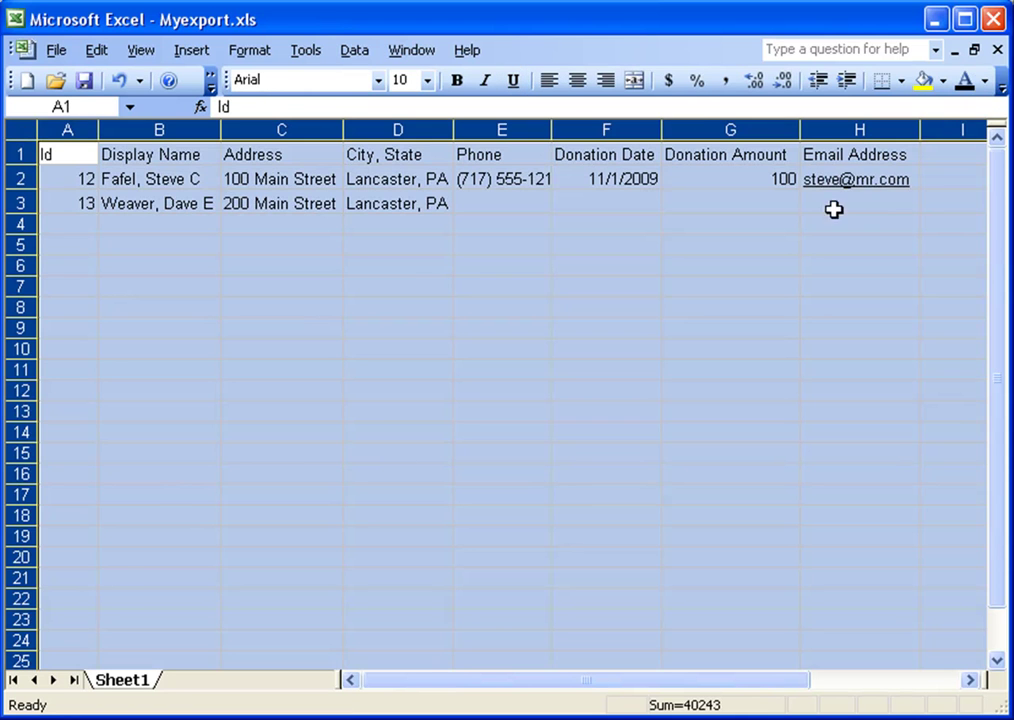
{"action": "left_click", "coordinate": [833, 208]}
- Enter the second donor's phone number, donation date 11/2/2009, amount 200 and email address
{"action": "left_click", "coordinate": [509, 205]}
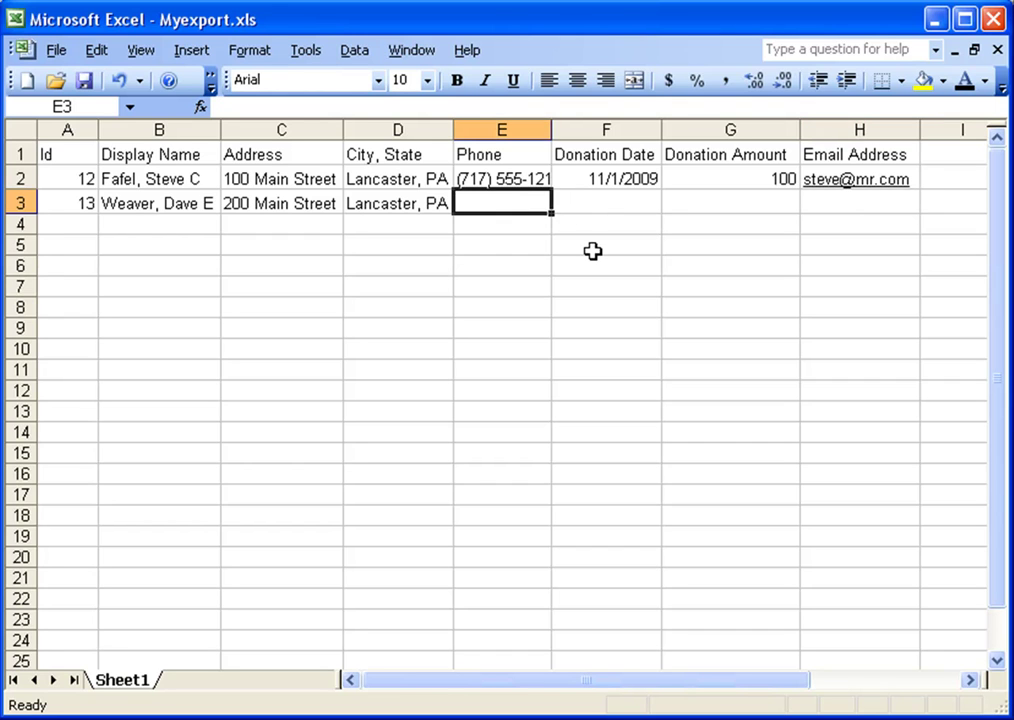
{"action": "type", "text": "(717) 555-131"}
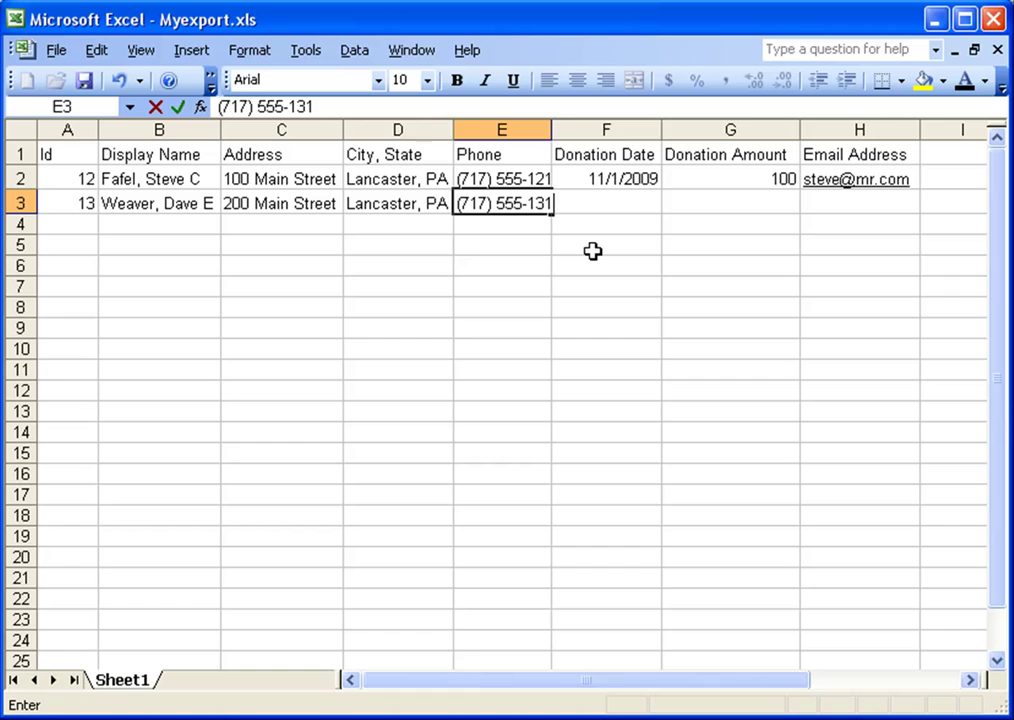
{"action": "key", "text": "Tab"}
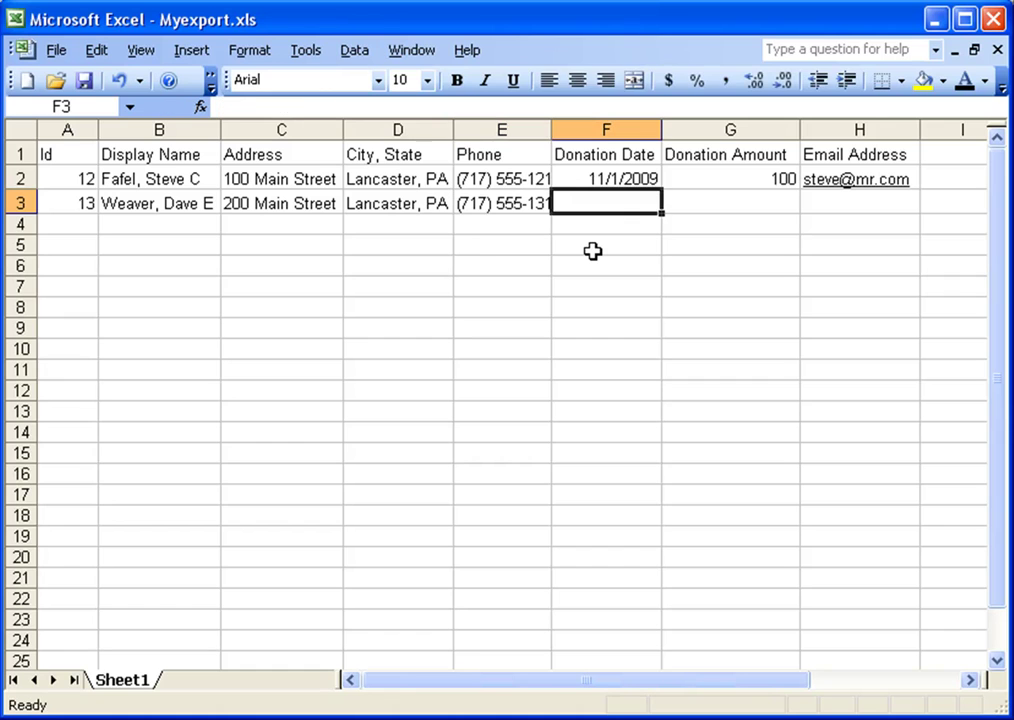
{"action": "type", "text": "11/2/"}
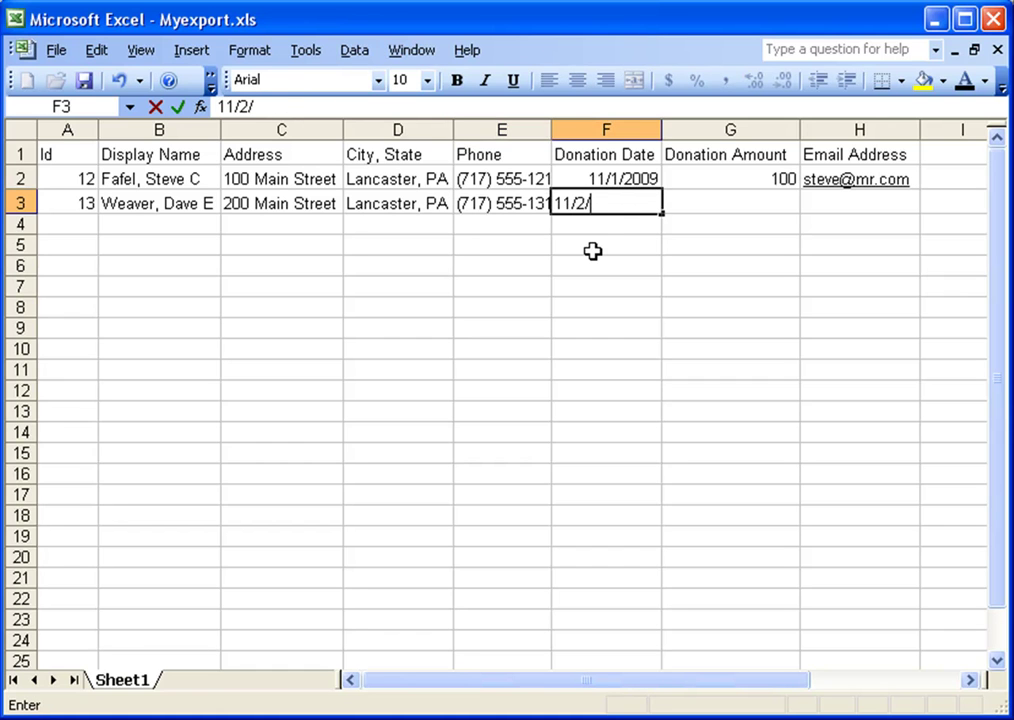
{"action": "type", "text": "2009"}
{"action": "key", "text": "Tab"}
{"action": "type", "text": "200"}
{"action": "key", "text": "Tab"}
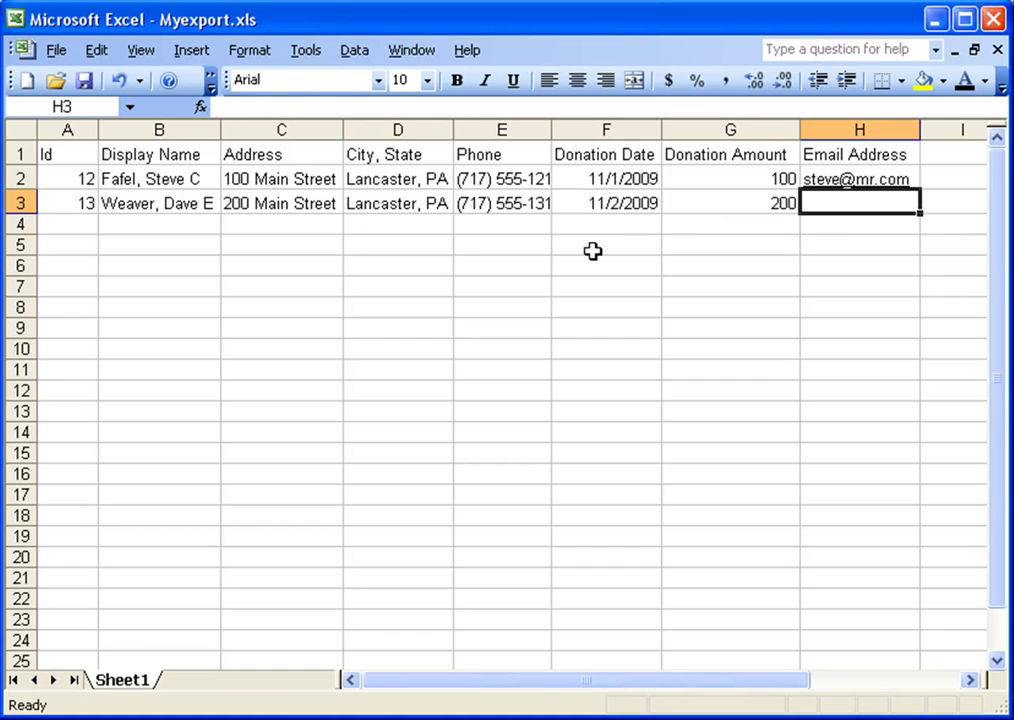
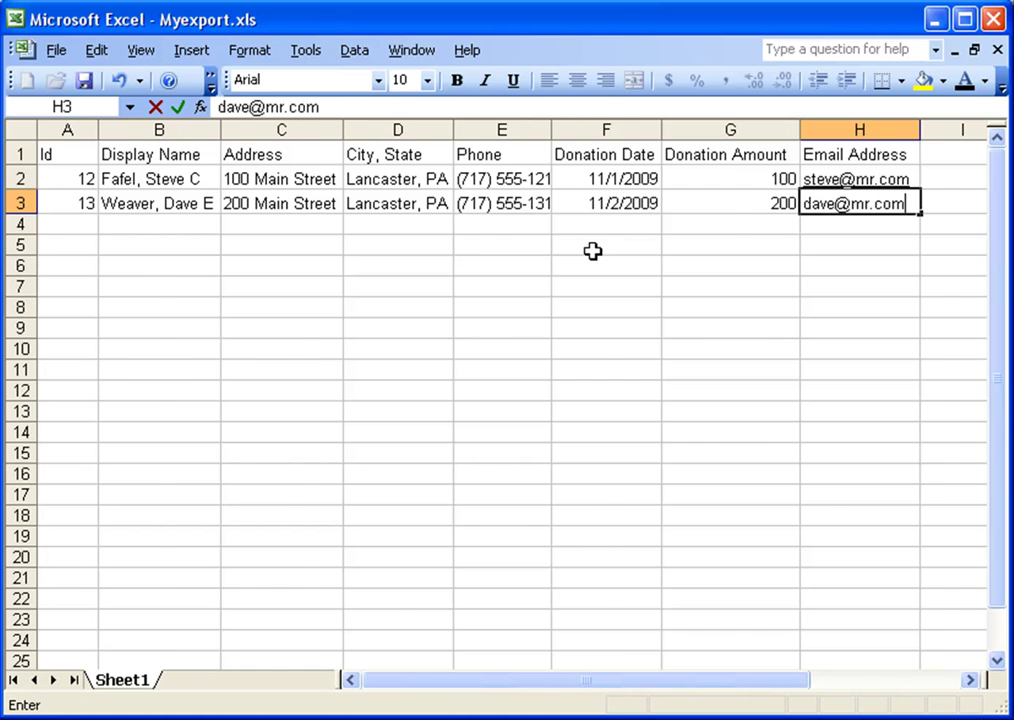
{"action": "key", "text": "Escape"}
{"action": "key", "text": "Tab"}
- Dismiss the server login prompt, widen the Phone column to show full numbers, and close Excel
{"action": "left_click", "coordinate": [785, 181]}
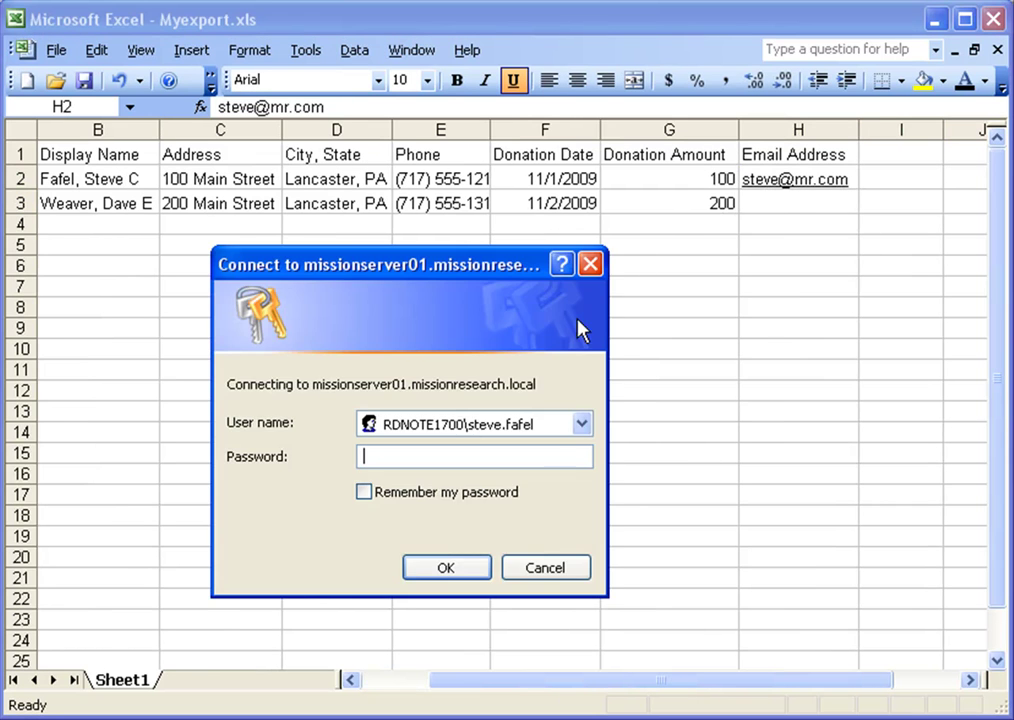
{"action": "left_click", "coordinate": [534, 568]}
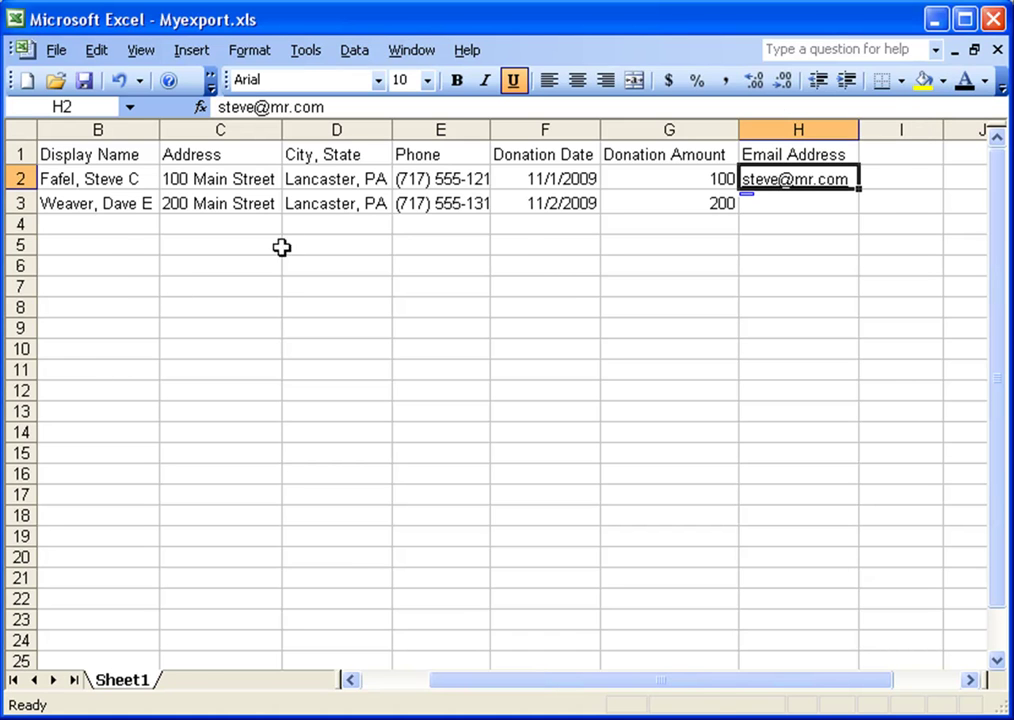
{"action": "left_click", "coordinate": [22, 131]}
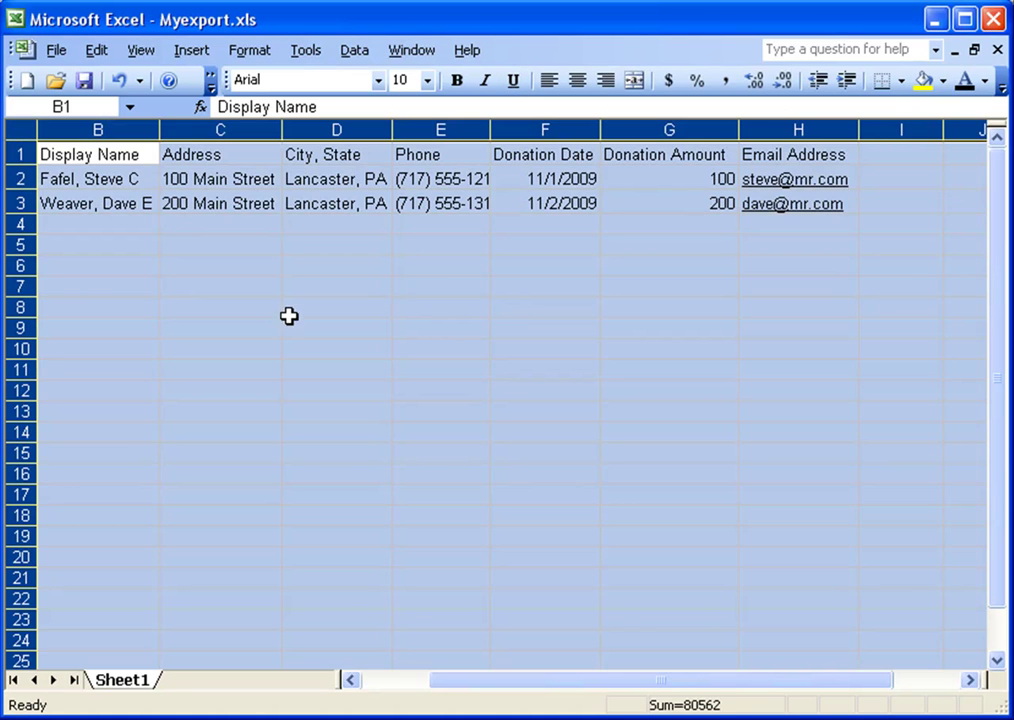
{"action": "left_click", "coordinate": [92, 246]}
{"action": "left_click", "coordinate": [350, 679]}
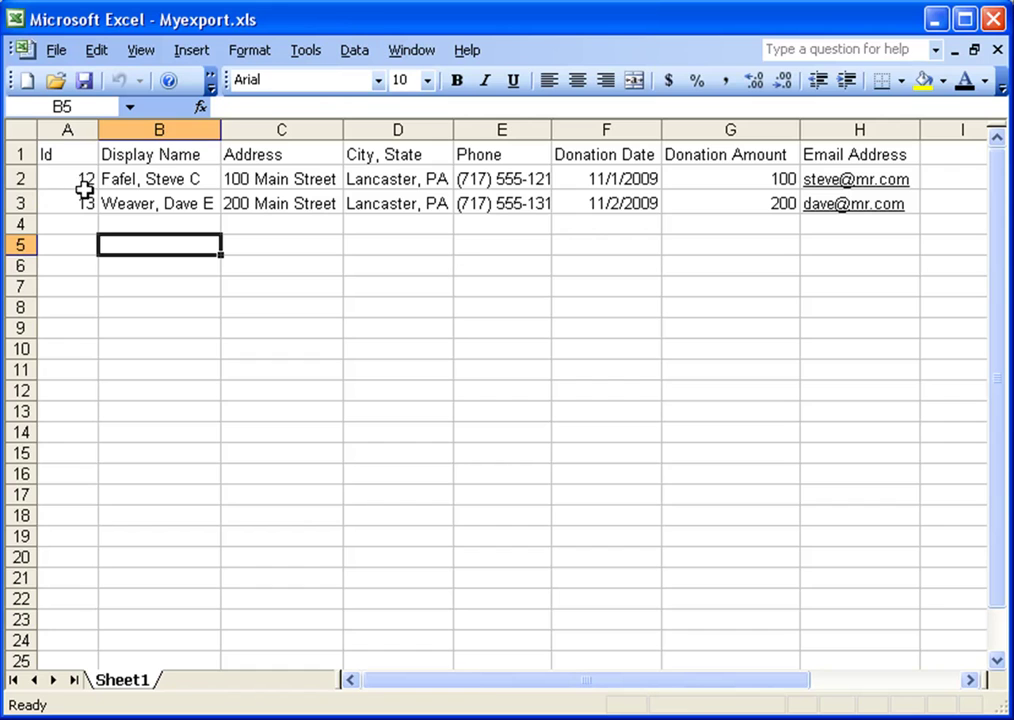
{"action": "left_click_drag", "start_coordinate": [70, 179], "coordinate": [73, 200]}
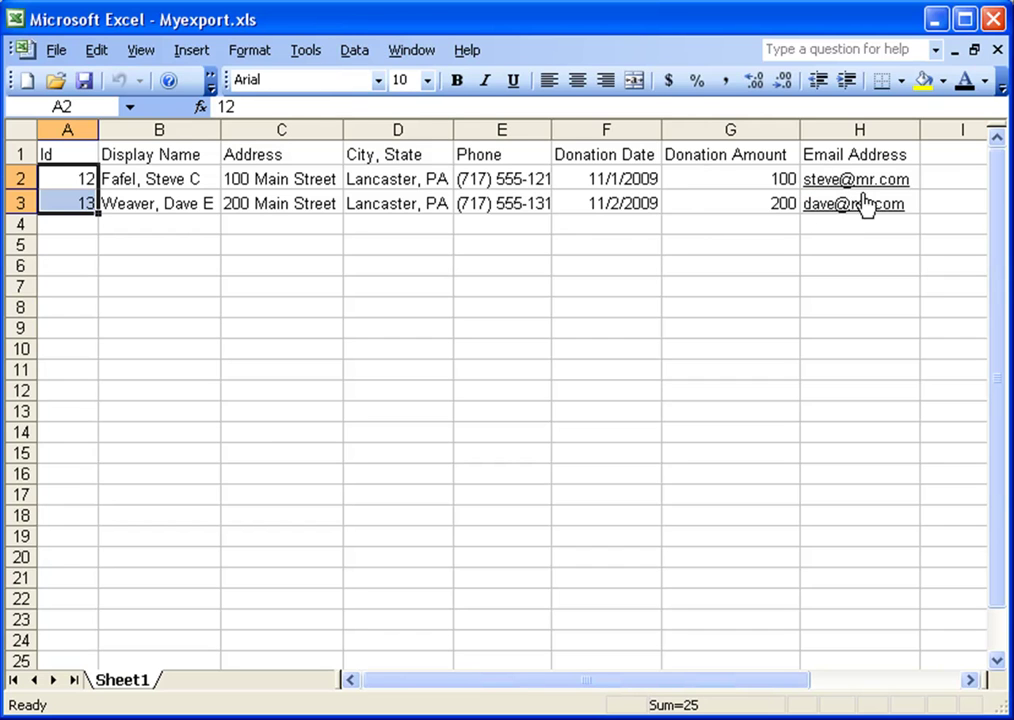
{"action": "left_click_drag", "start_coordinate": [551, 130], "coordinate": [596, 130]}
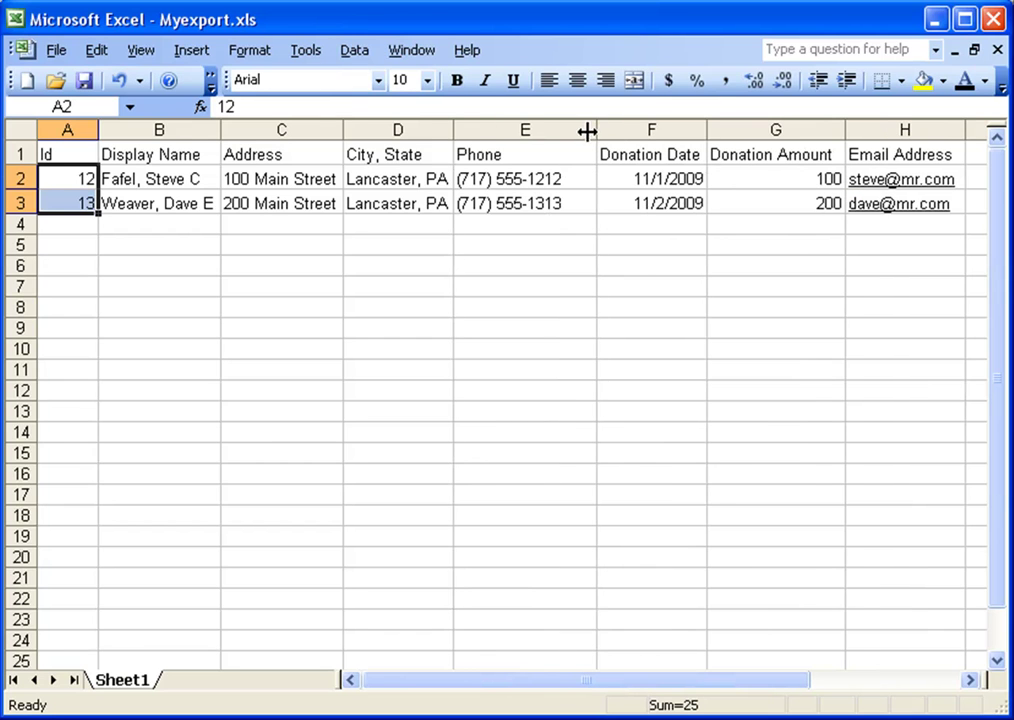
{"action": "double_click", "coordinate": [14, 18]}
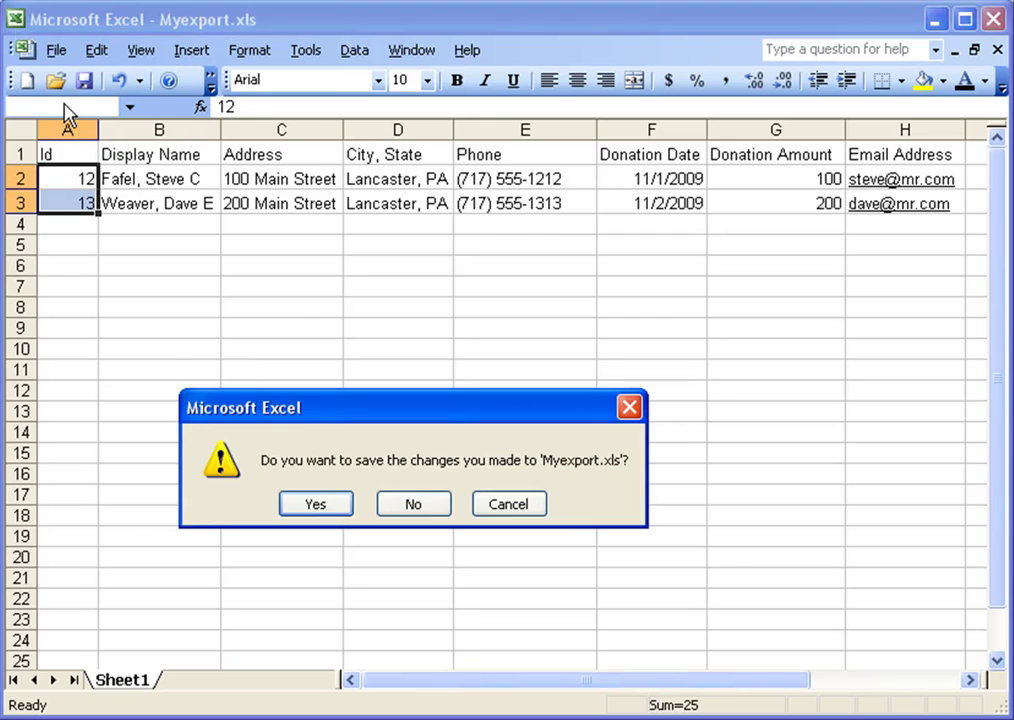
- Save Myexport.xls and load it into GiftWorks' Import A File wizard past the file preview
{"action": "left_click", "coordinate": [337, 500]}
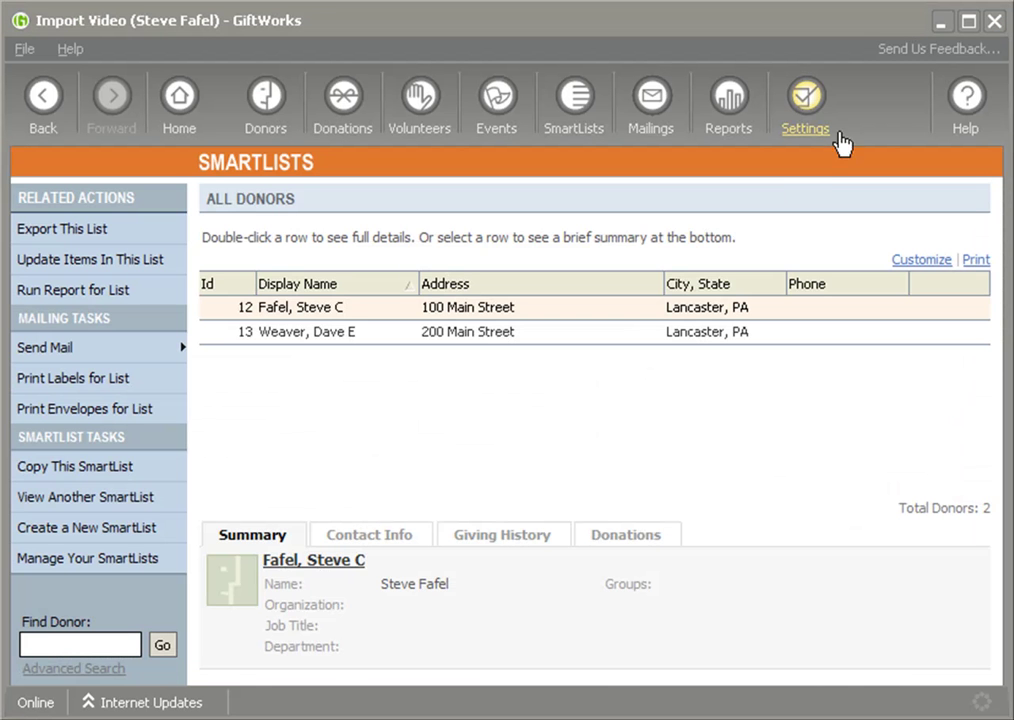
{"action": "left_click", "coordinate": [808, 105]}
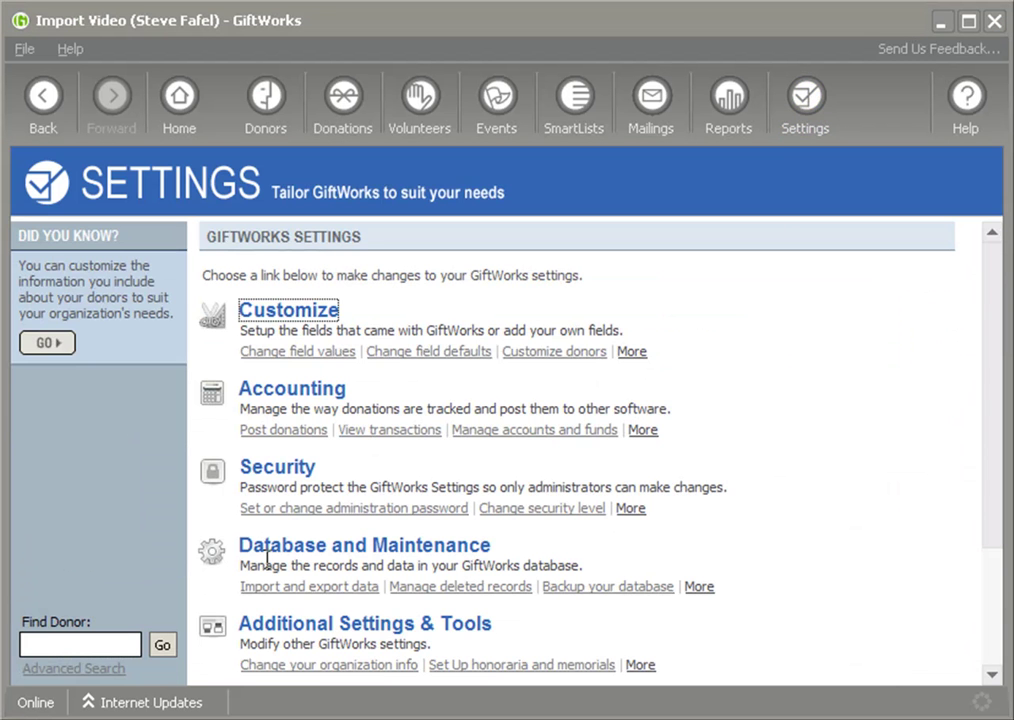
{"action": "left_click", "coordinate": [275, 551]}
{"action": "left_click", "coordinate": [297, 285]}
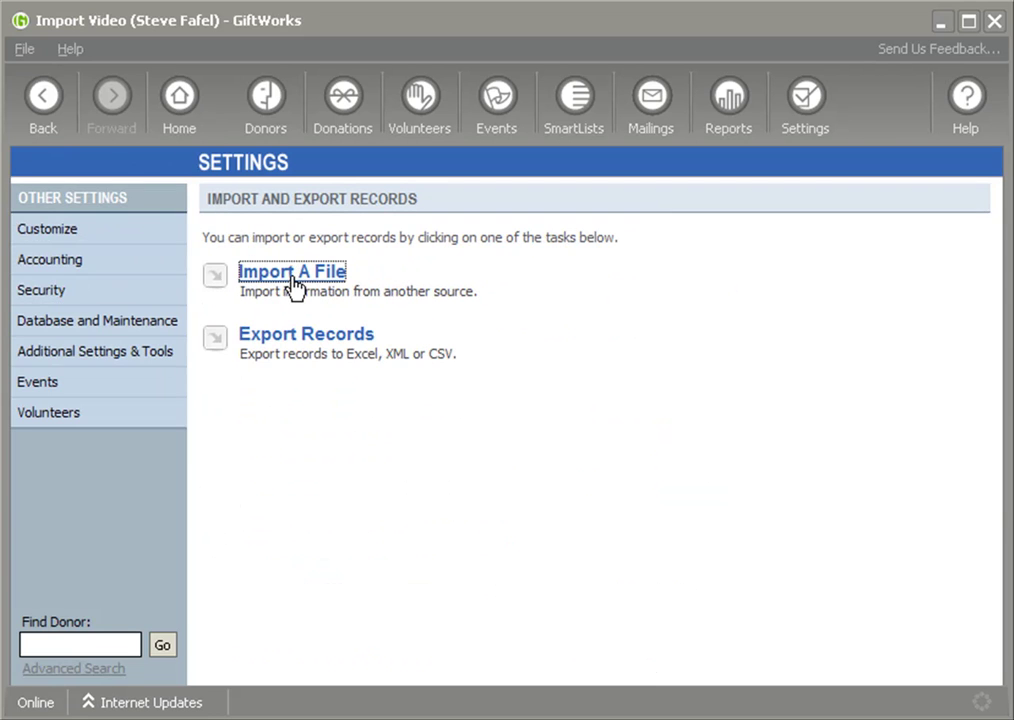
{"action": "left_click", "coordinate": [292, 273]}
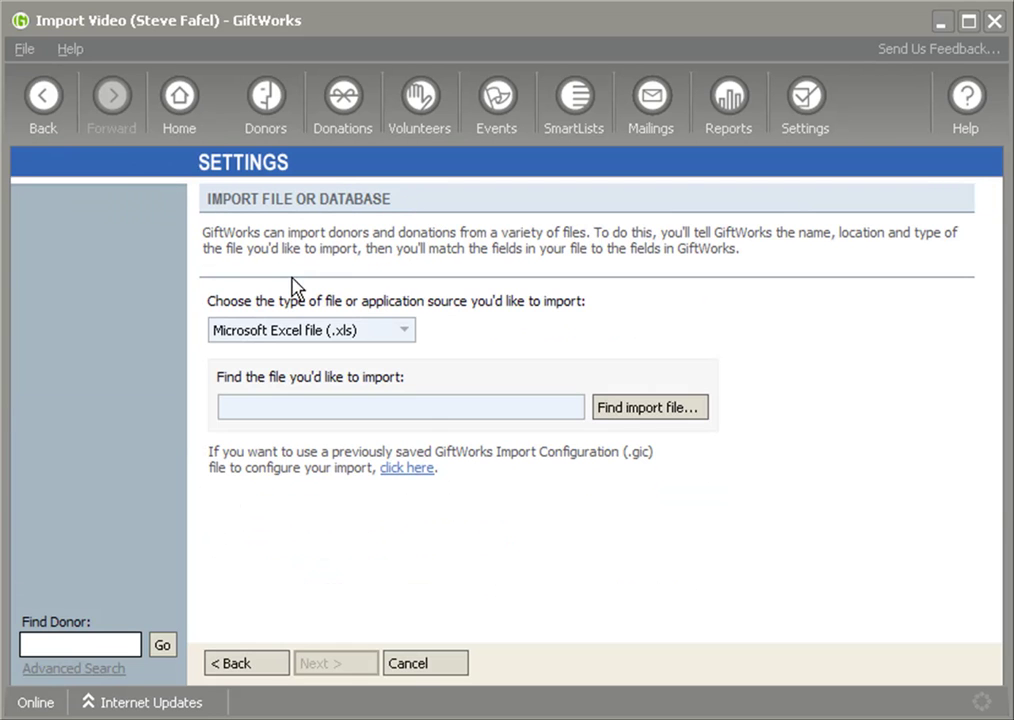
{"action": "left_click", "coordinate": [645, 407]}
{"action": "left_click", "coordinate": [57, 265]}
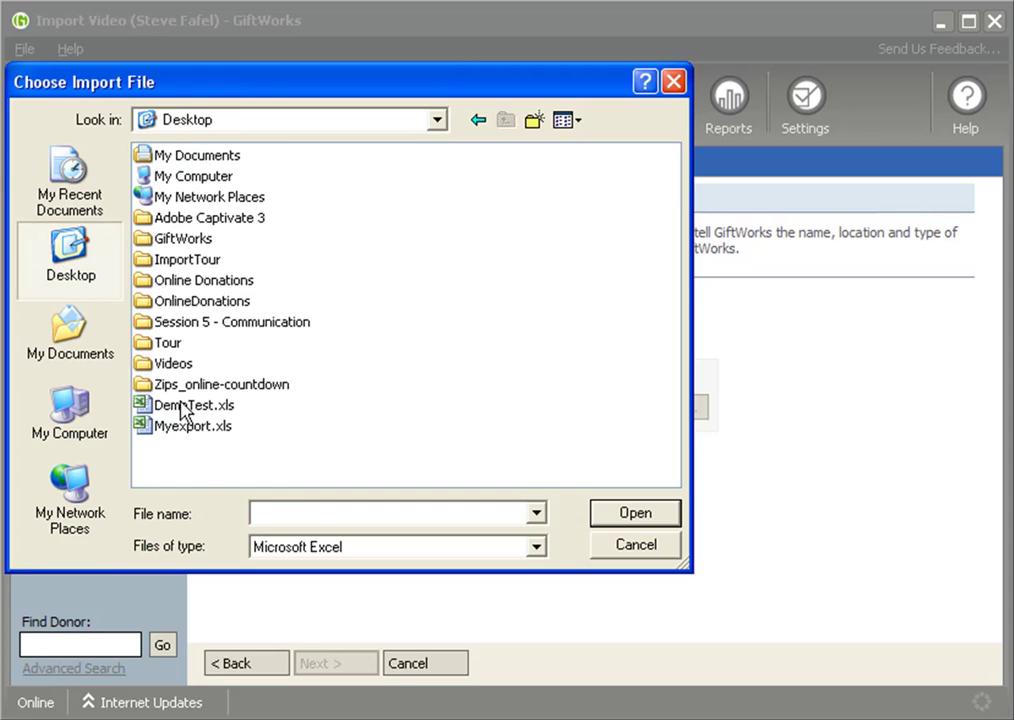
{"action": "double_click", "coordinate": [161, 423]}
{"action": "left_click", "coordinate": [338, 664]}
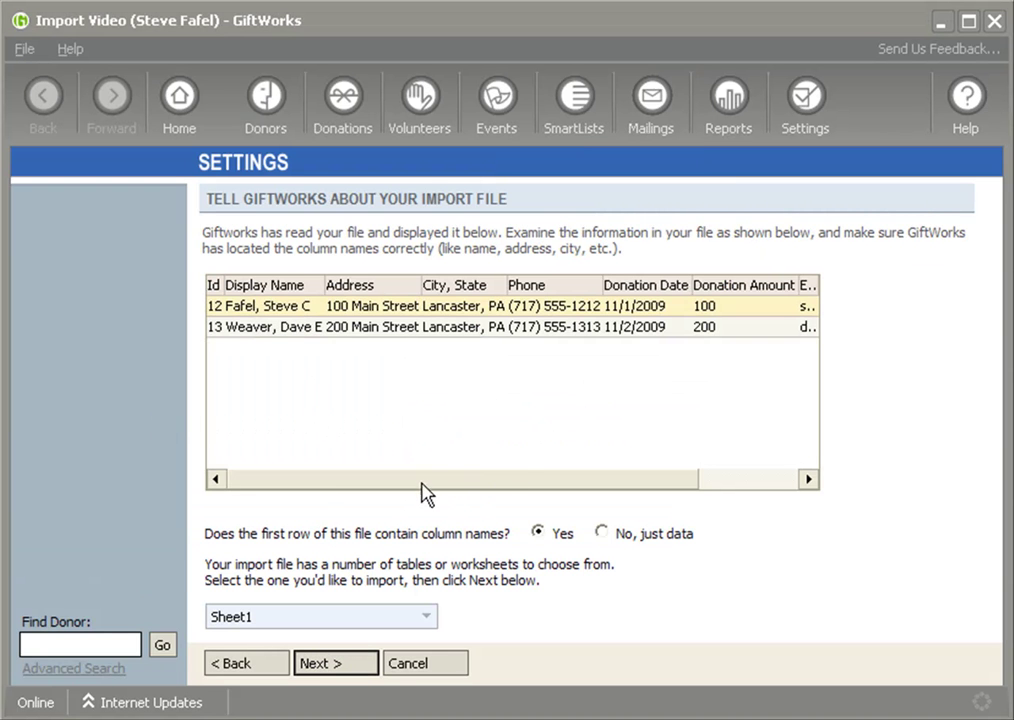
{"action": "left_click_drag", "start_coordinate": [421, 480], "coordinate": [294, 486]}
{"action": "left_click", "coordinate": [336, 664]}
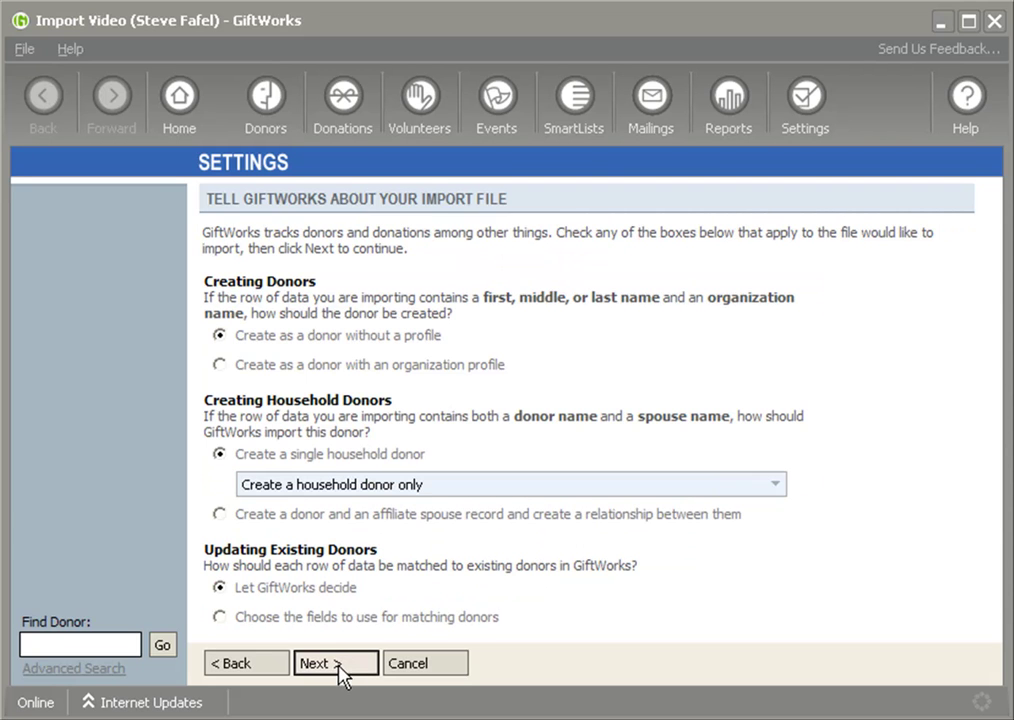
- Match existing donors on Id to Donor Id and ignore import rows without a matching donor
{"action": "left_click", "coordinate": [219, 616]}
{"action": "left_click_drag", "start_coordinate": [985, 370], "coordinate": [998, 444]}
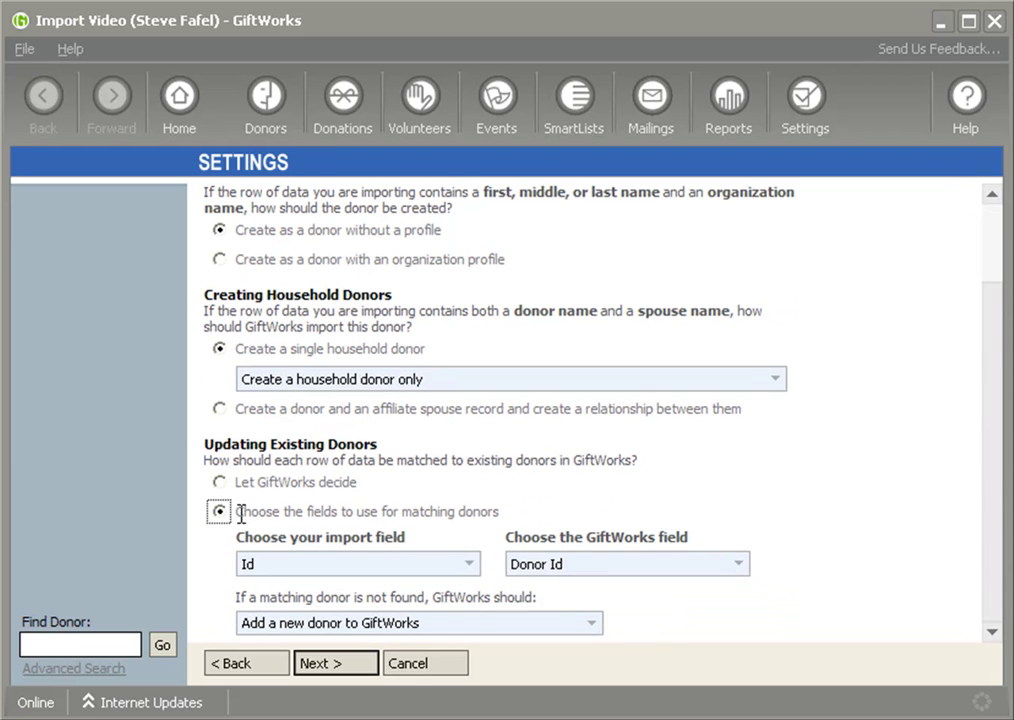
{"action": "left_click_drag", "start_coordinate": [240, 514], "coordinate": [502, 518]}
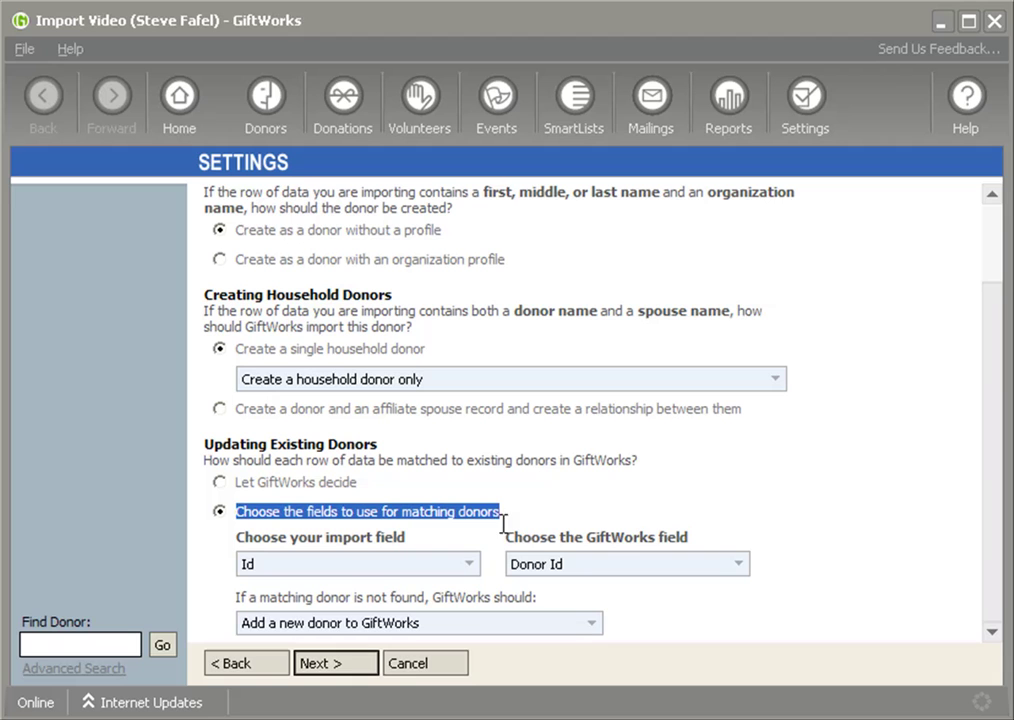
{"action": "left_click", "coordinate": [393, 566]}
{"action": "left_click", "coordinate": [273, 590]}
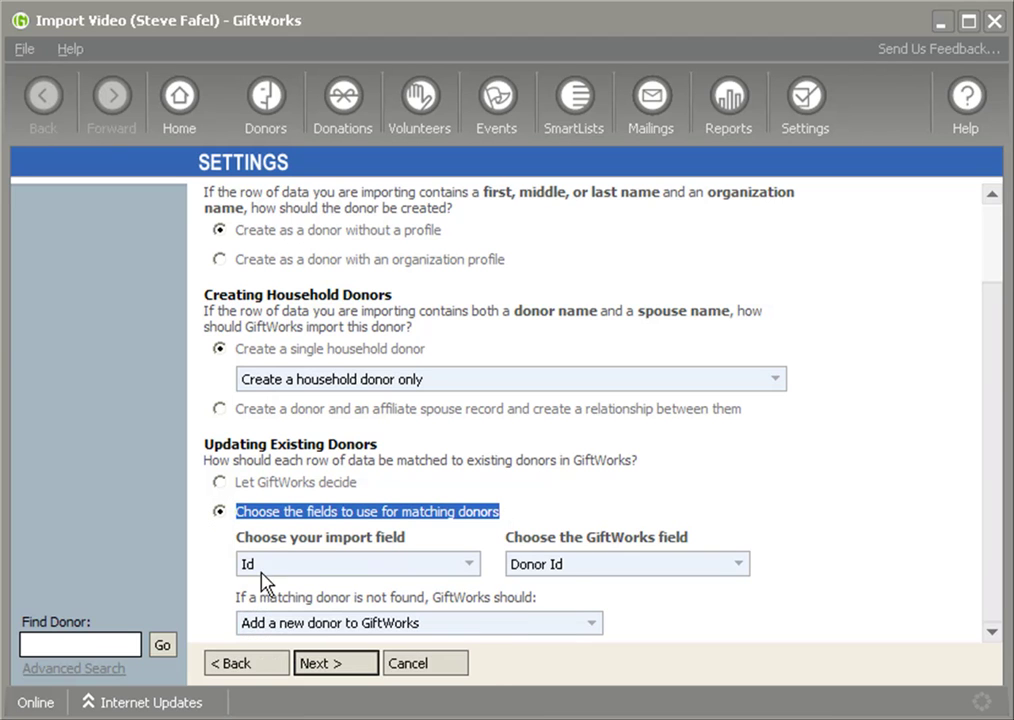
{"action": "left_click", "coordinate": [566, 566]}
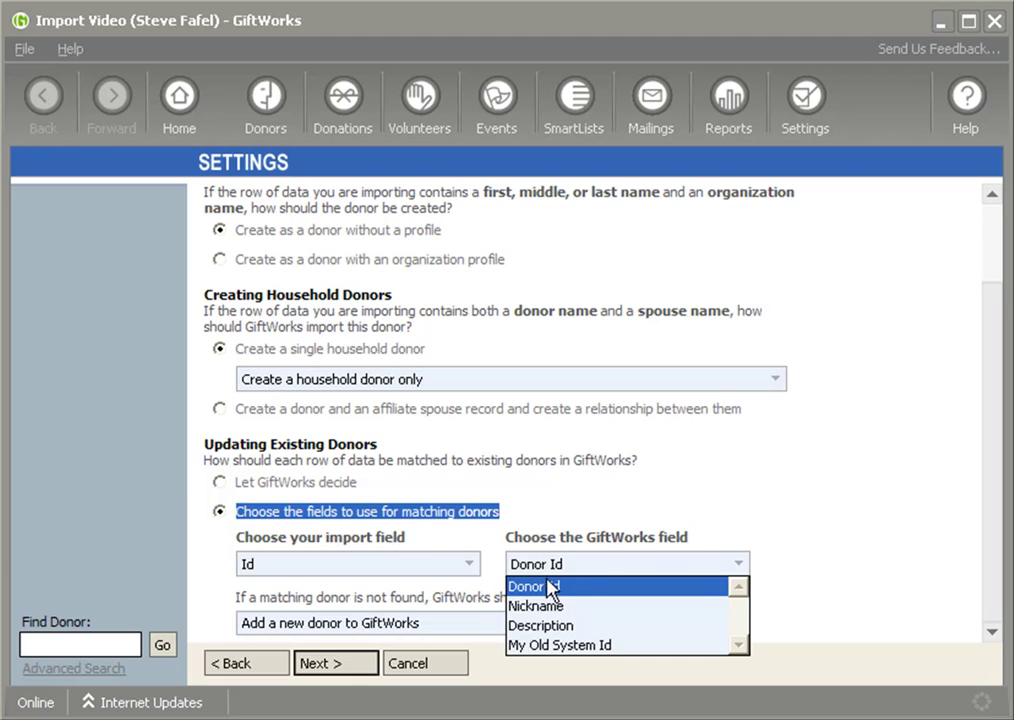
{"action": "left_click", "coordinate": [548, 588]}
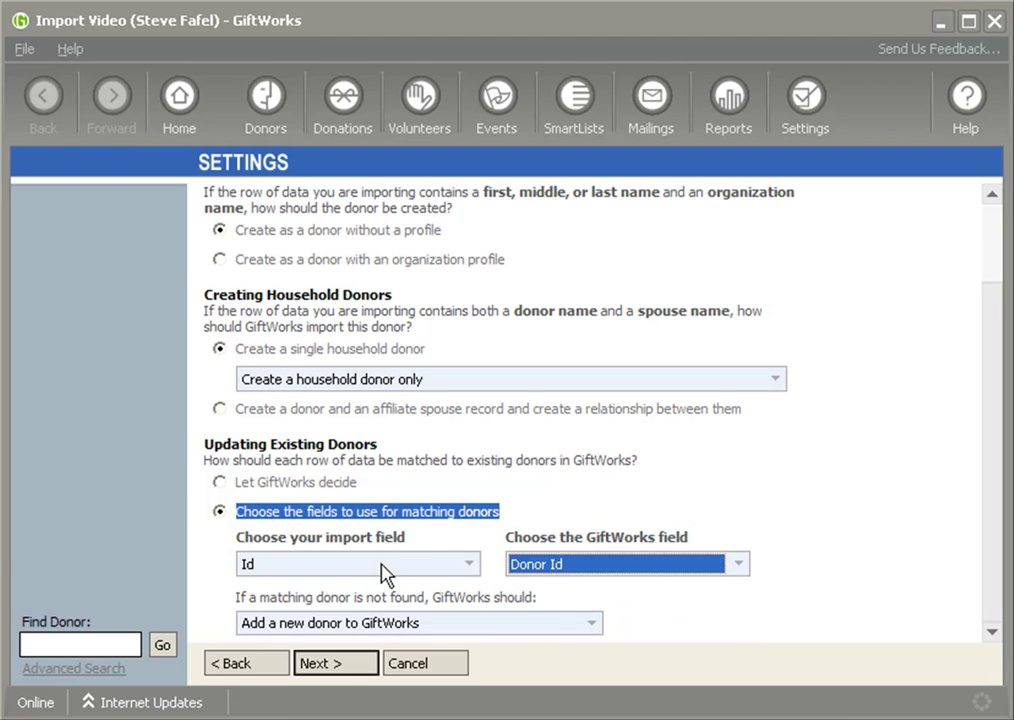
{"action": "left_click", "coordinate": [296, 625]}
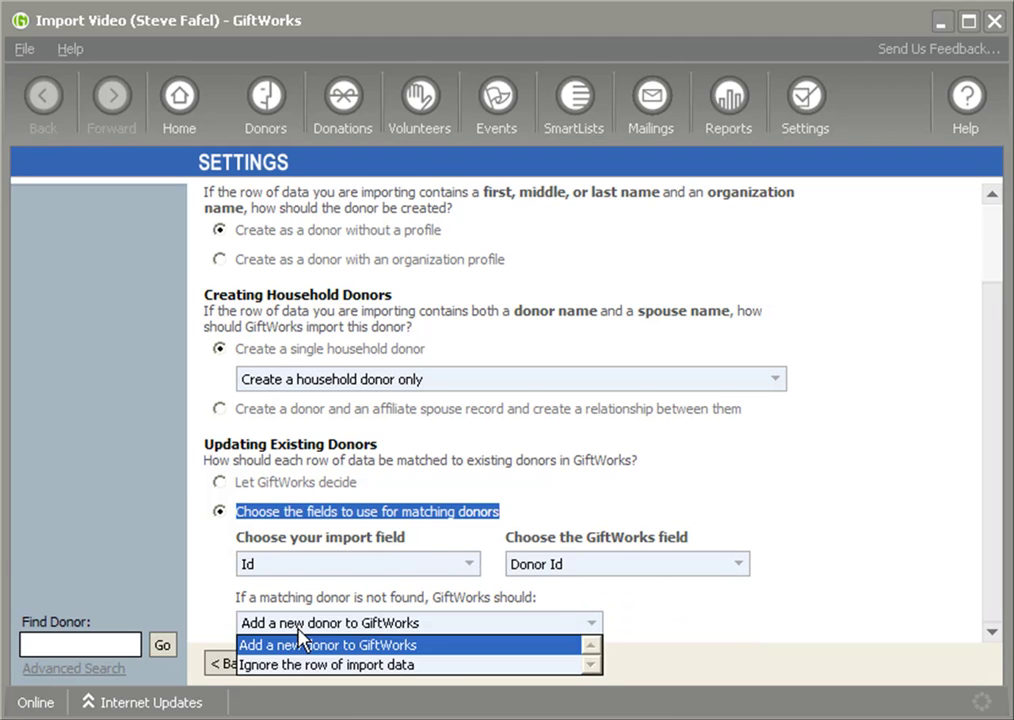
{"action": "left_click", "coordinate": [290, 666]}
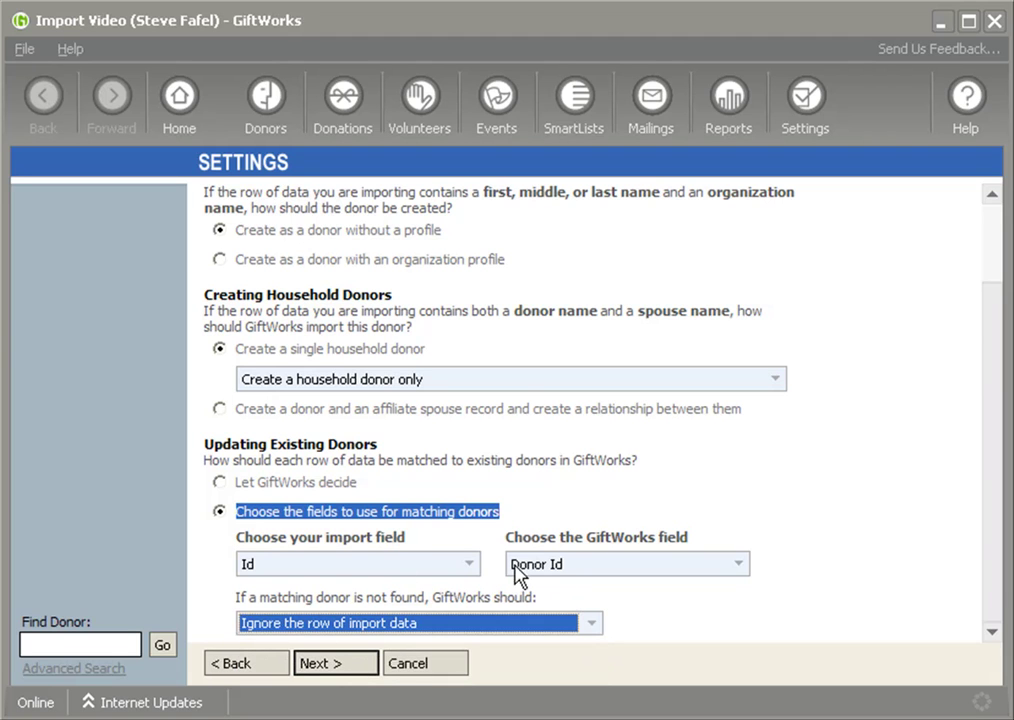
- Set the Id, Display Name, Address and City, State columns to Do Not Import
{"action": "left_click", "coordinate": [338, 670]}
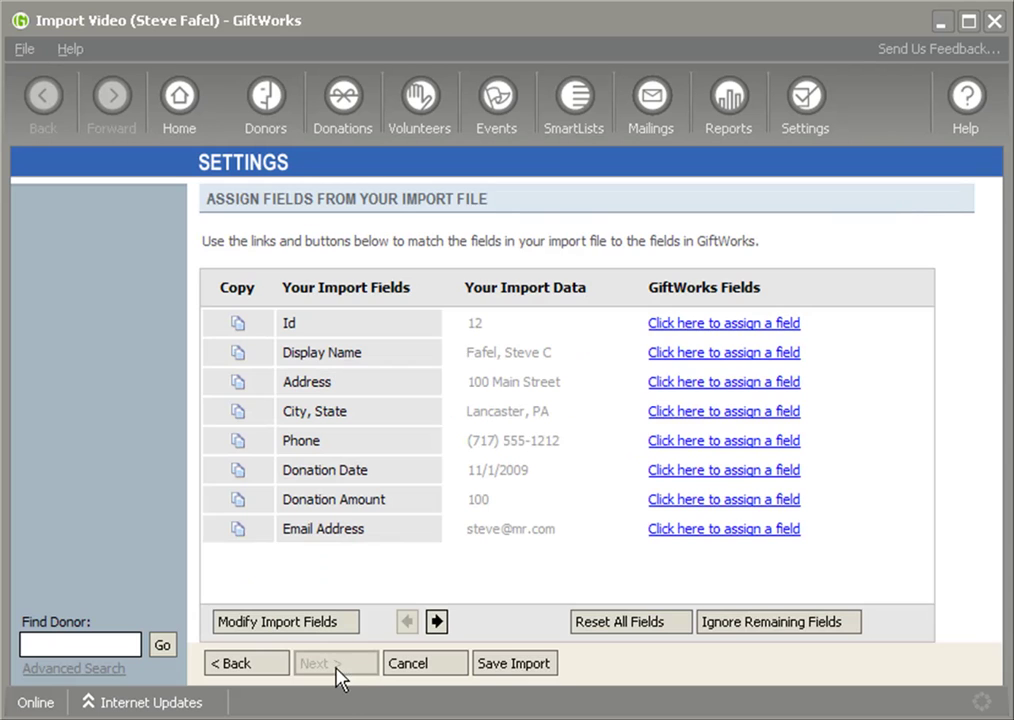
{"action": "left_click", "coordinate": [708, 330]}
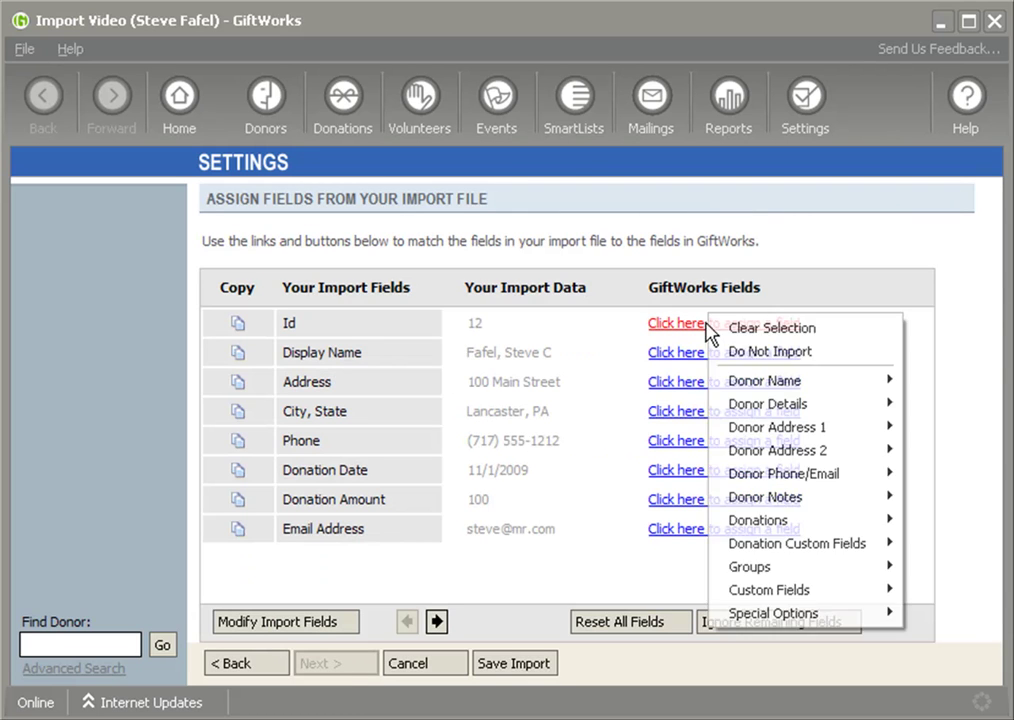
{"action": "left_click", "coordinate": [755, 356]}
{"action": "left_click", "coordinate": [703, 355]}
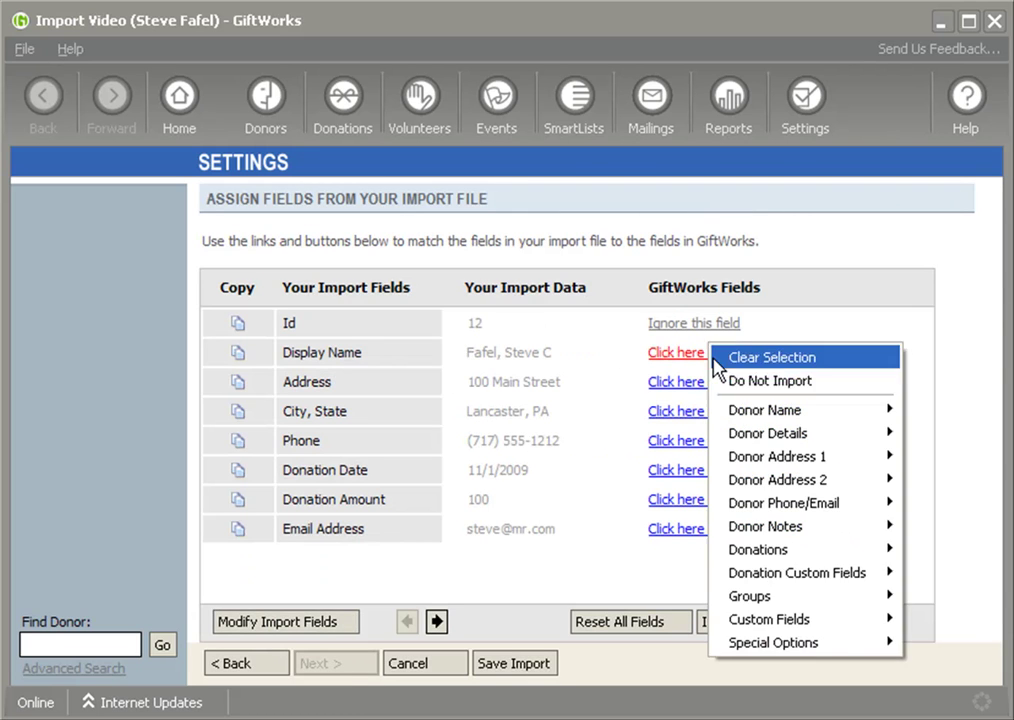
{"action": "left_click", "coordinate": [765, 378]}
{"action": "left_click", "coordinate": [722, 385]}
{"action": "left_click", "coordinate": [720, 410]}
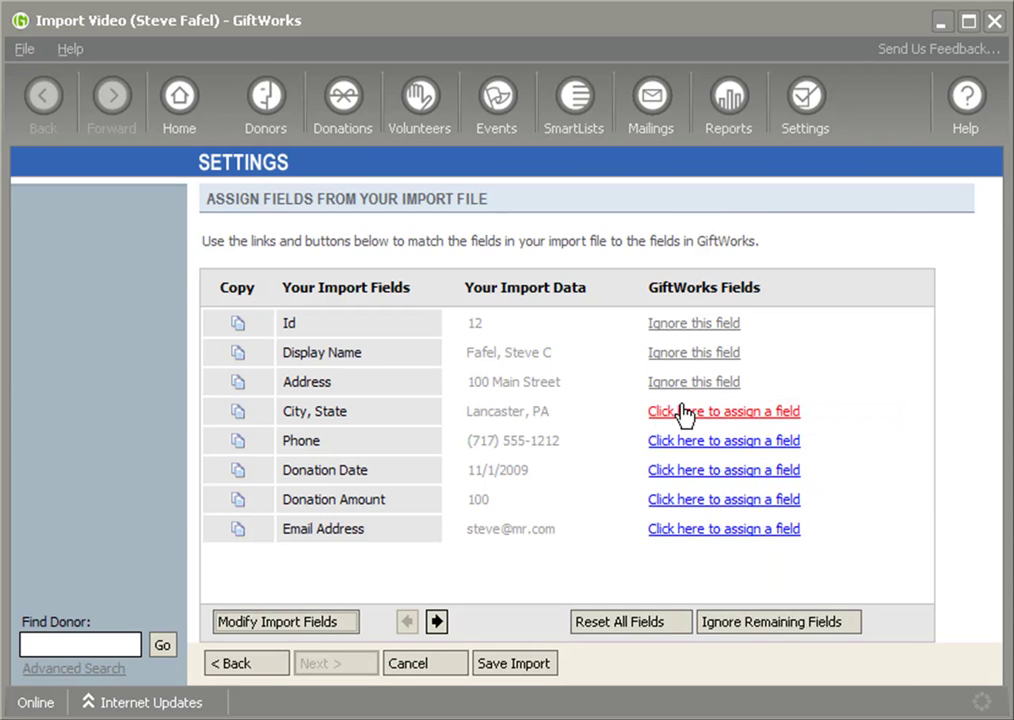
{"action": "left_click", "coordinate": [688, 414]}
{"action": "left_click", "coordinate": [731, 443]}
- Map Phone to Home Phone, Donation Date/Amount to Donation 1 Date/Amount, and Email to Email Address 1
{"action": "left_click", "coordinate": [710, 450]}
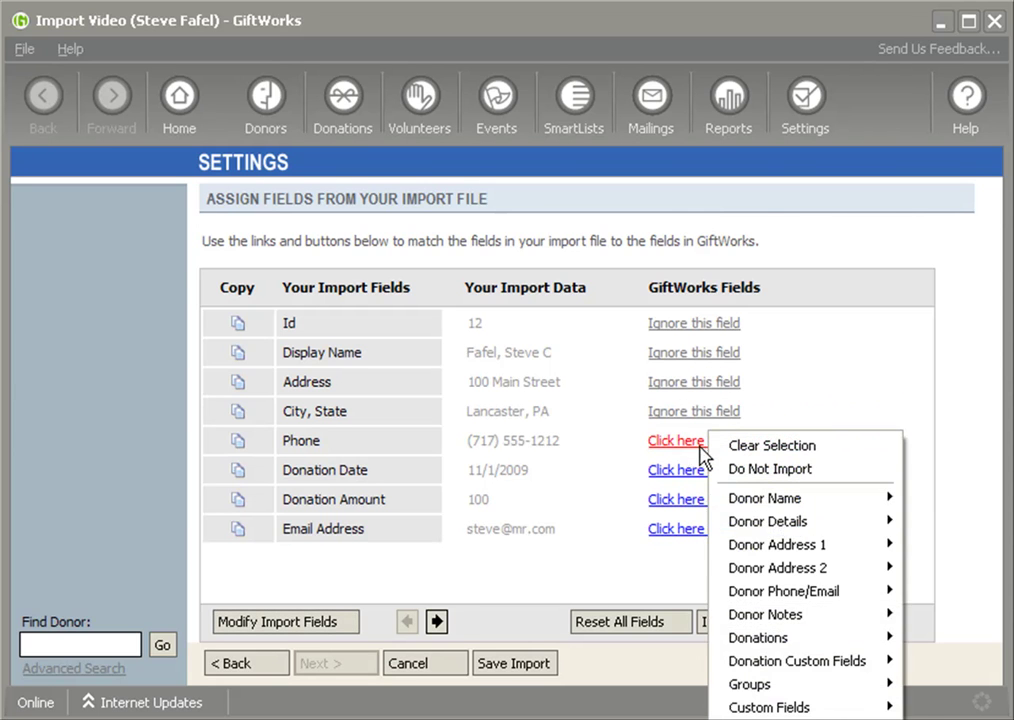
{"action": "mouse_move", "coordinate": [815, 592]}
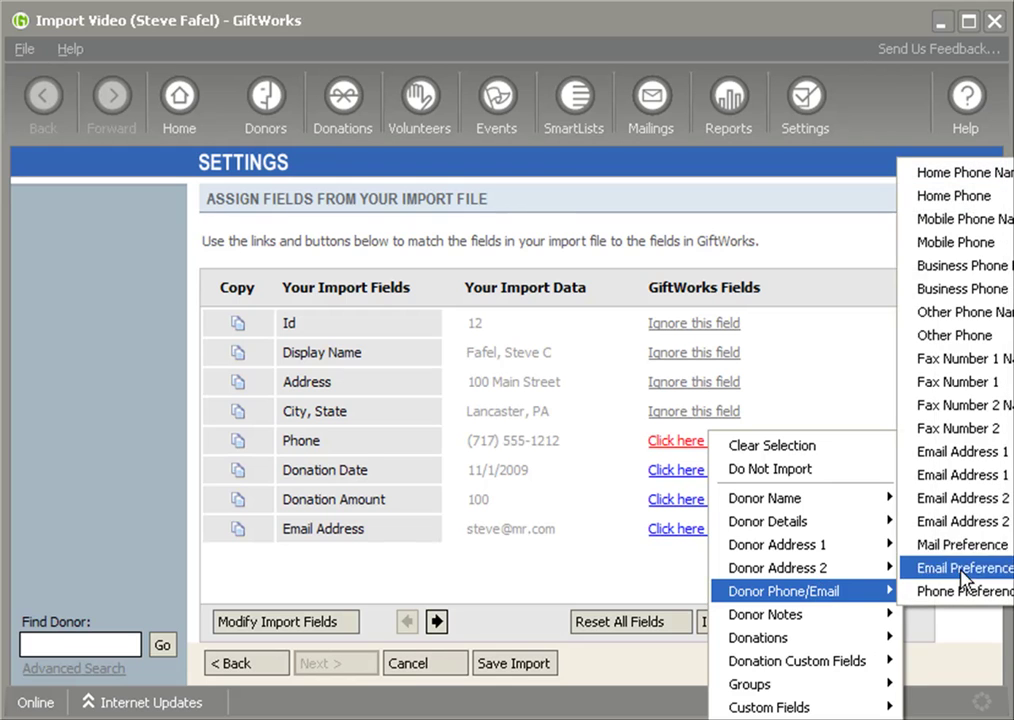
{"action": "left_click", "coordinate": [966, 200]}
{"action": "left_click", "coordinate": [679, 472]}
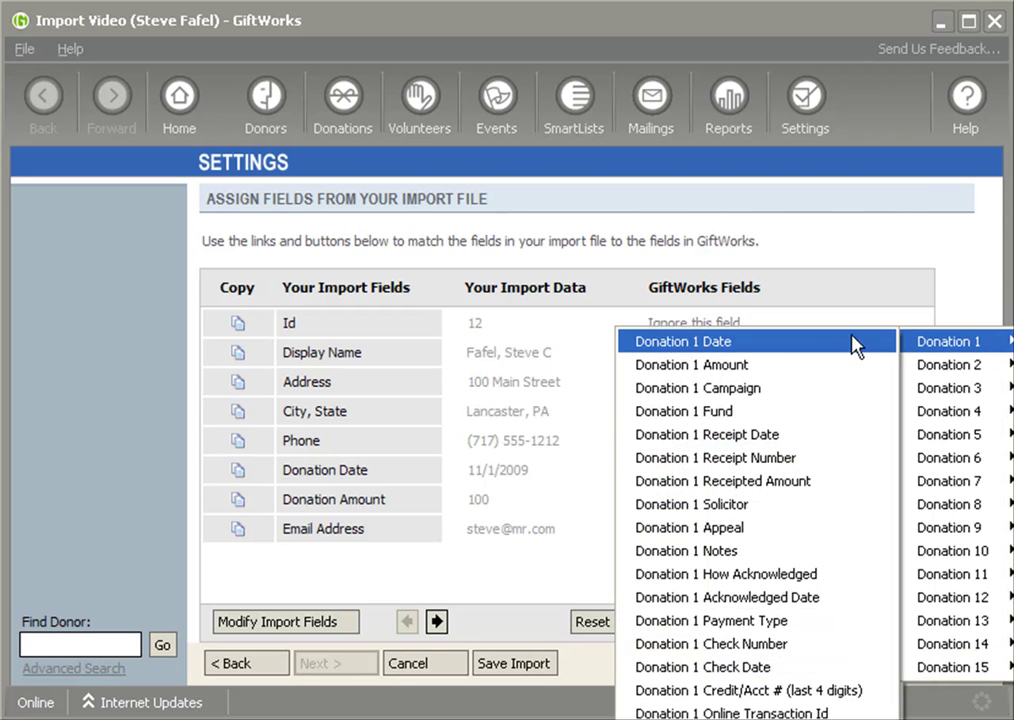
{"action": "left_click", "coordinate": [853, 344]}
{"action": "left_click", "coordinate": [715, 511]}
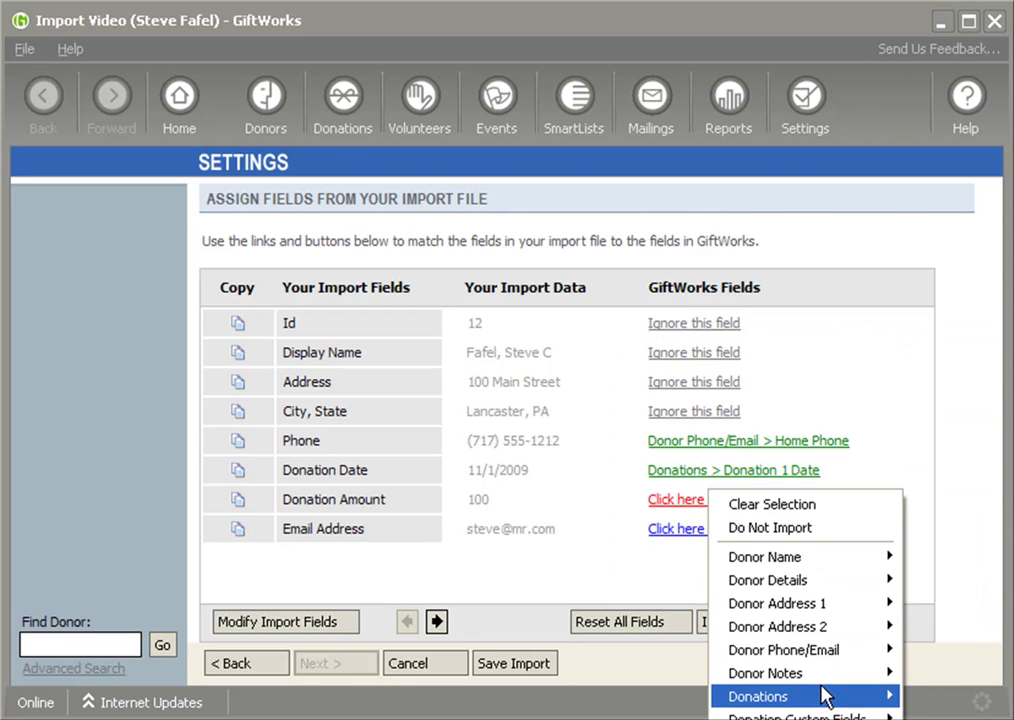
{"action": "mouse_move", "coordinate": [830, 696]}
{"action": "mouse_move", "coordinate": [935, 378]}
{"action": "left_click", "coordinate": [729, 400]}
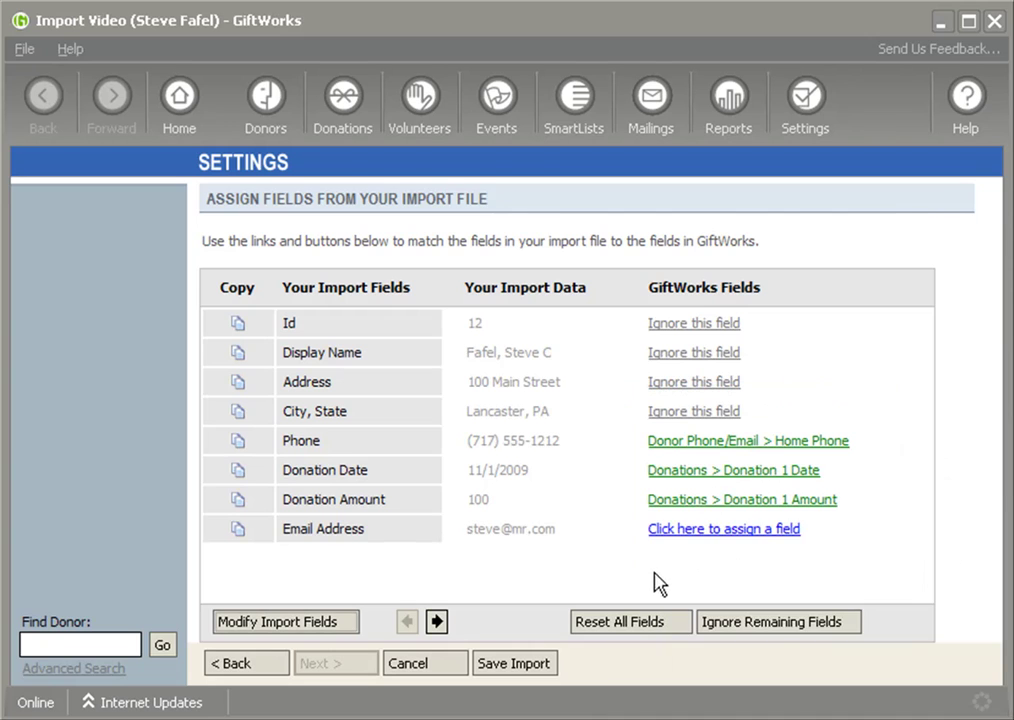
{"action": "left_click", "coordinate": [687, 533]}
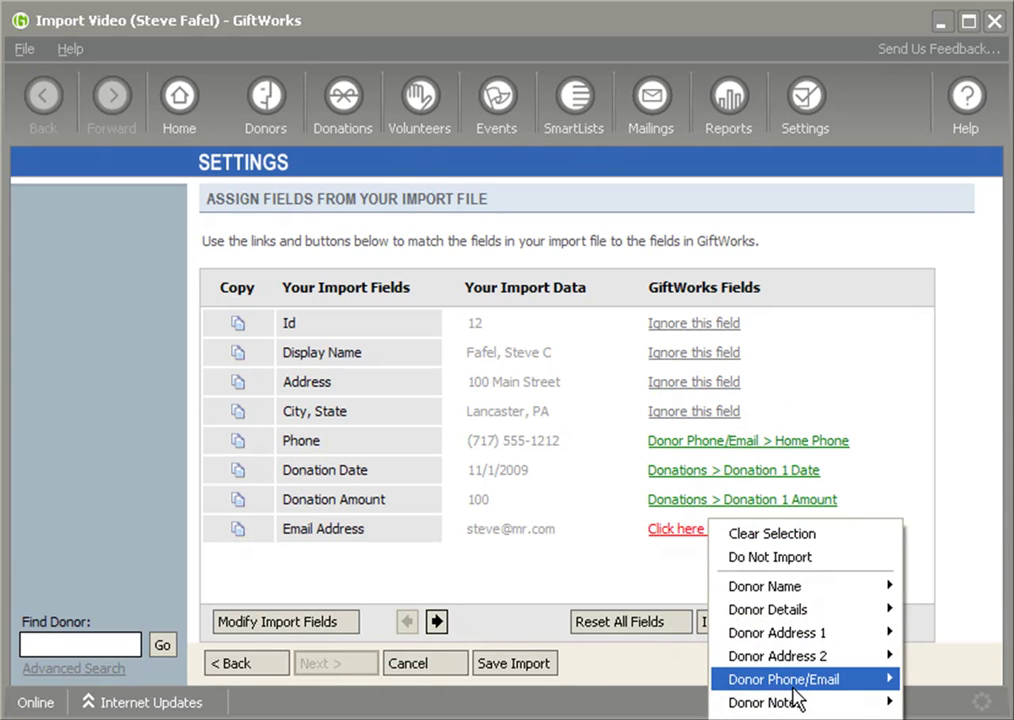
{"action": "mouse_move", "coordinate": [790, 688]}
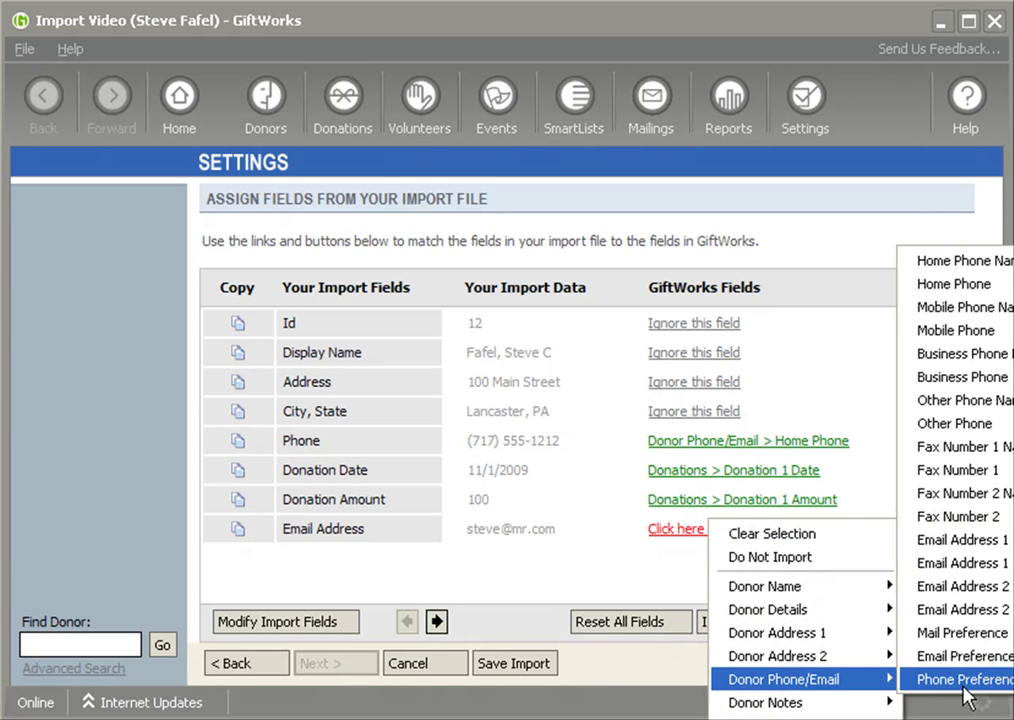
{"action": "left_click", "coordinate": [988, 565]}
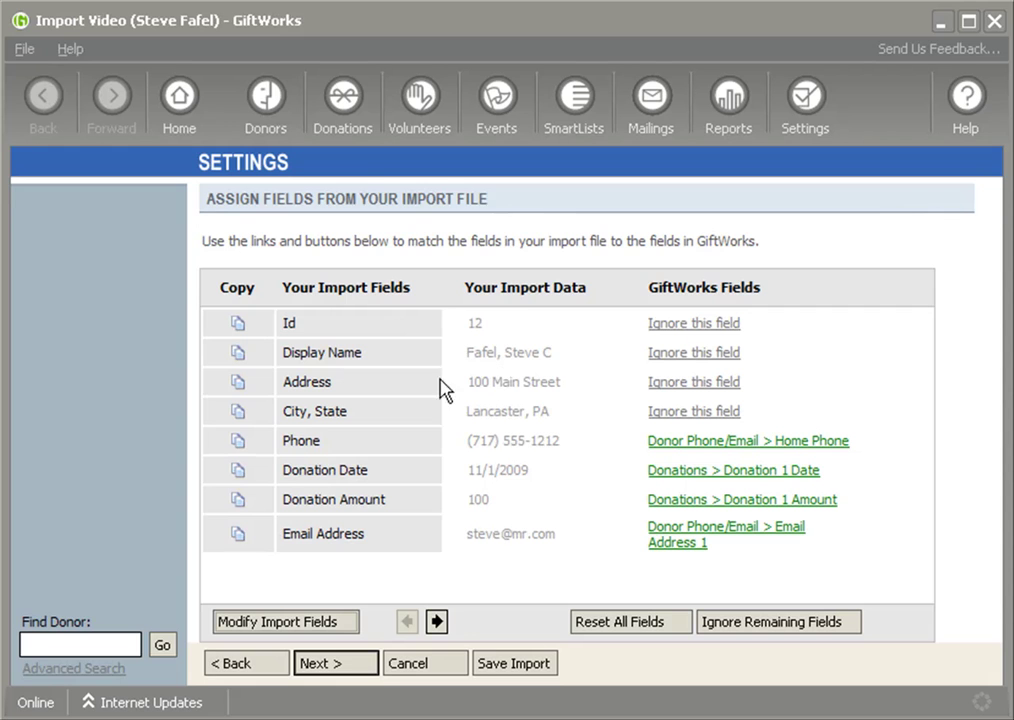
- Go back to check the Id matching settings, then return to field mapping
{"action": "left_click", "coordinate": [262, 665]}
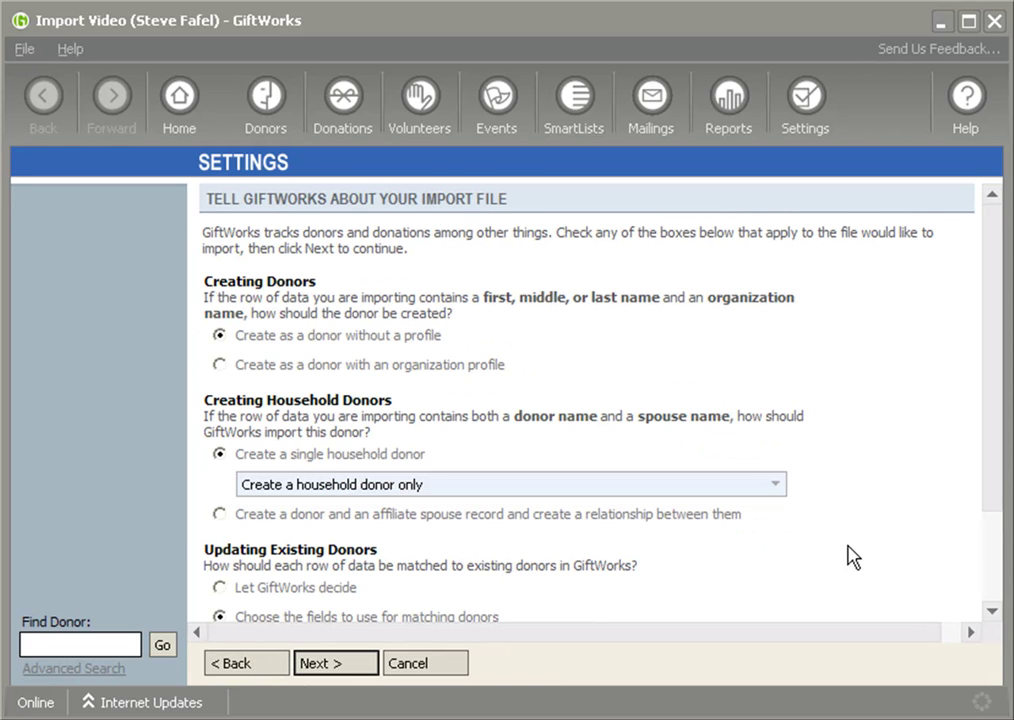
{"action": "left_click", "coordinate": [992, 610]}
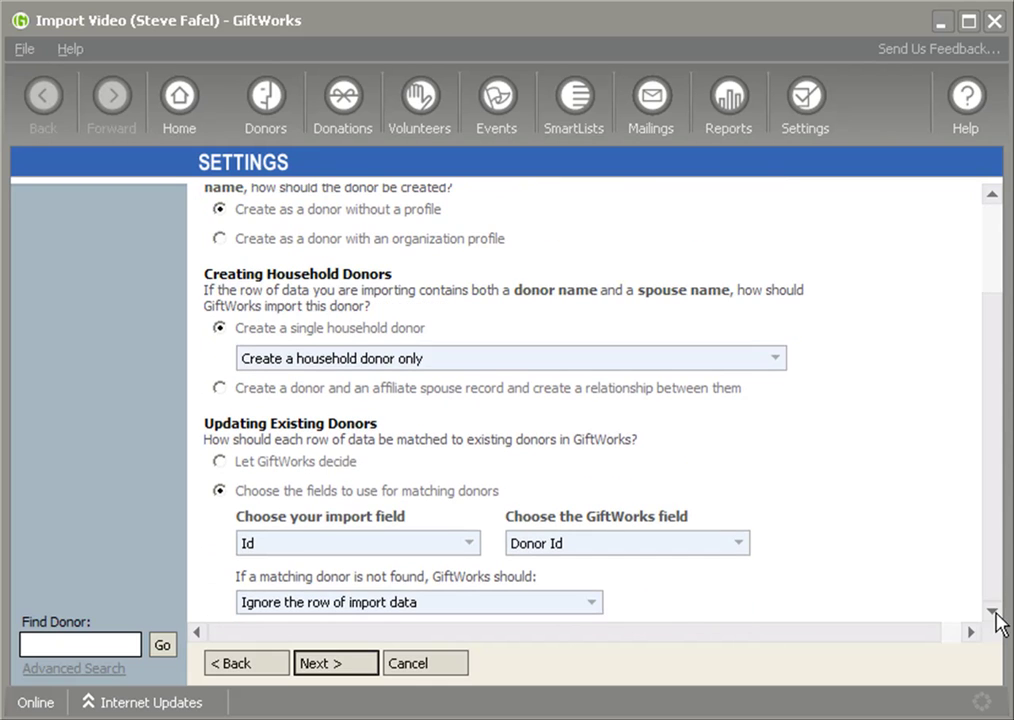
{"action": "left_click", "coordinate": [330, 665]}
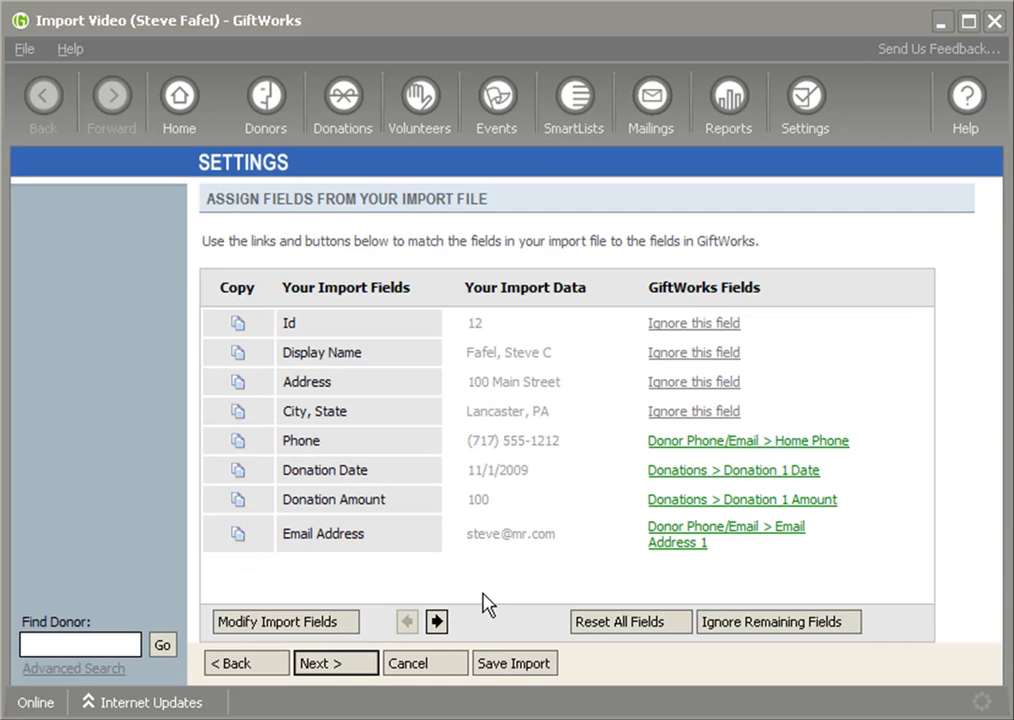
- Run a test import and confirm it reports no errors
{"action": "left_click", "coordinate": [364, 664]}
{"action": "left_click", "coordinate": [355, 662]}
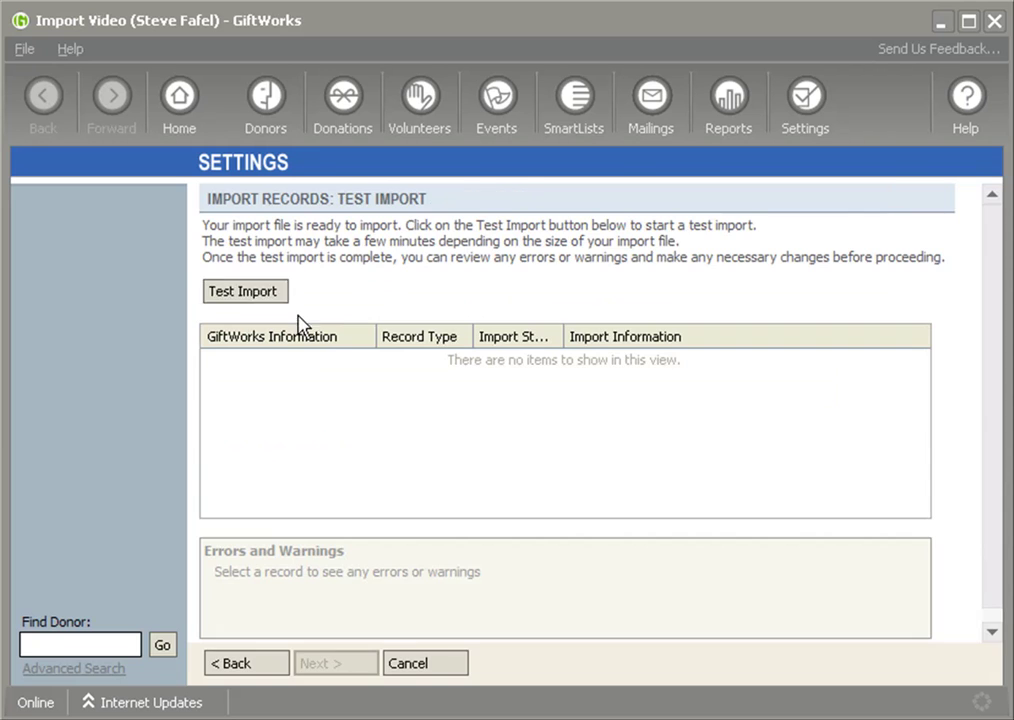
{"action": "left_click", "coordinate": [274, 294]}
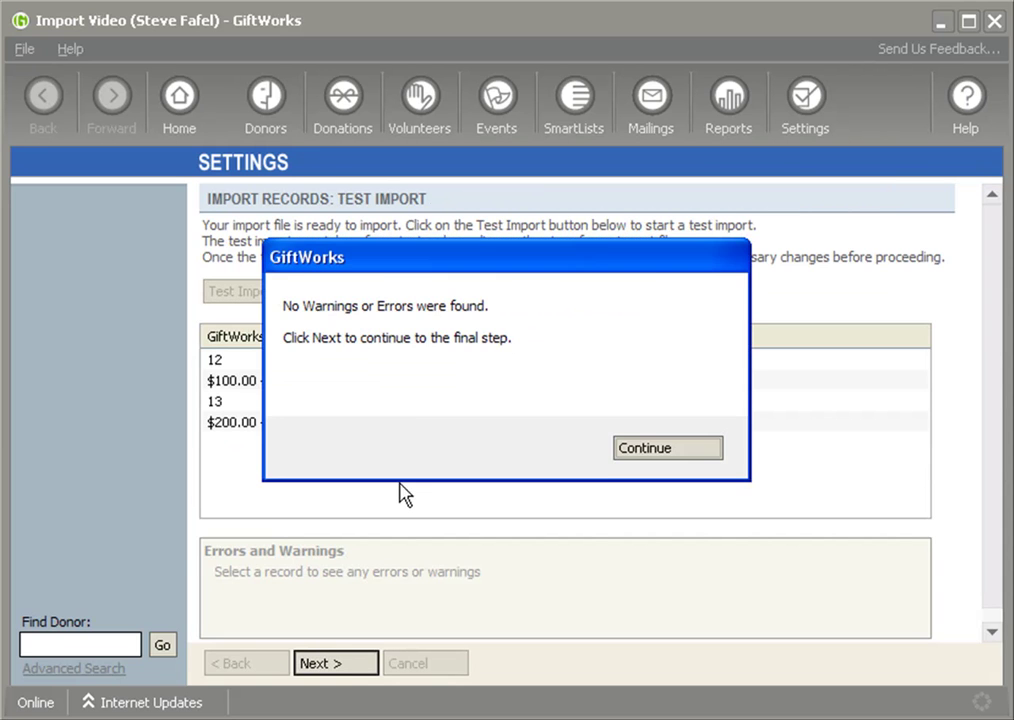
{"action": "left_click", "coordinate": [630, 452]}
- Complete the real import of donors 12 and 13 and dismiss the no-errors message
{"action": "left_click", "coordinate": [340, 664]}
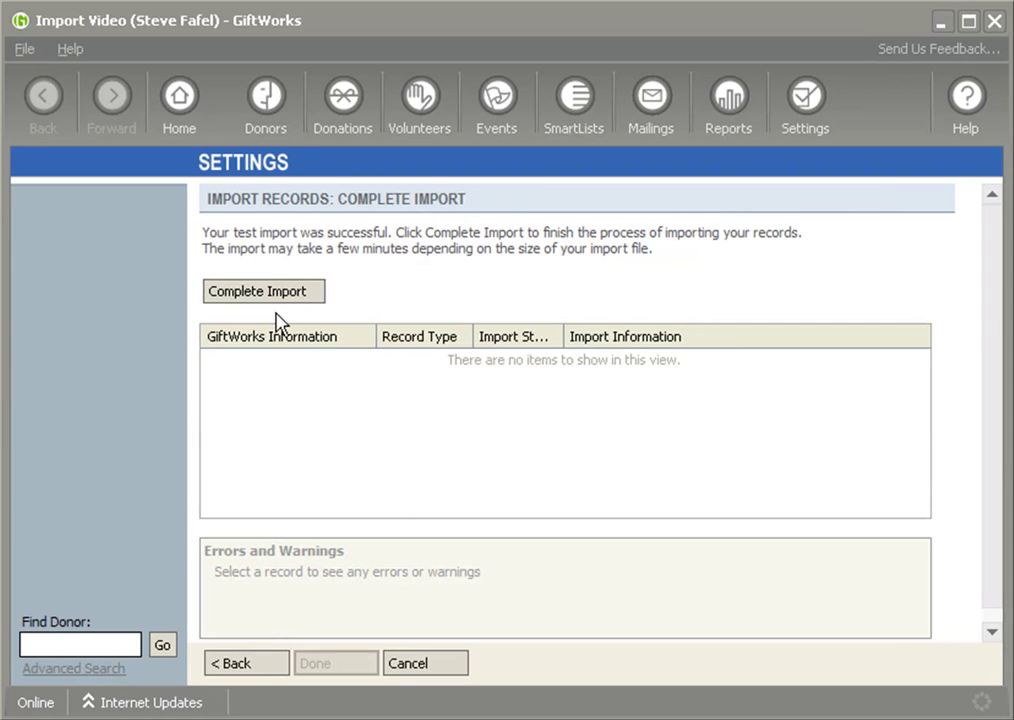
{"action": "left_click", "coordinate": [262, 291]}
{"action": "left_click", "coordinate": [346, 500]}
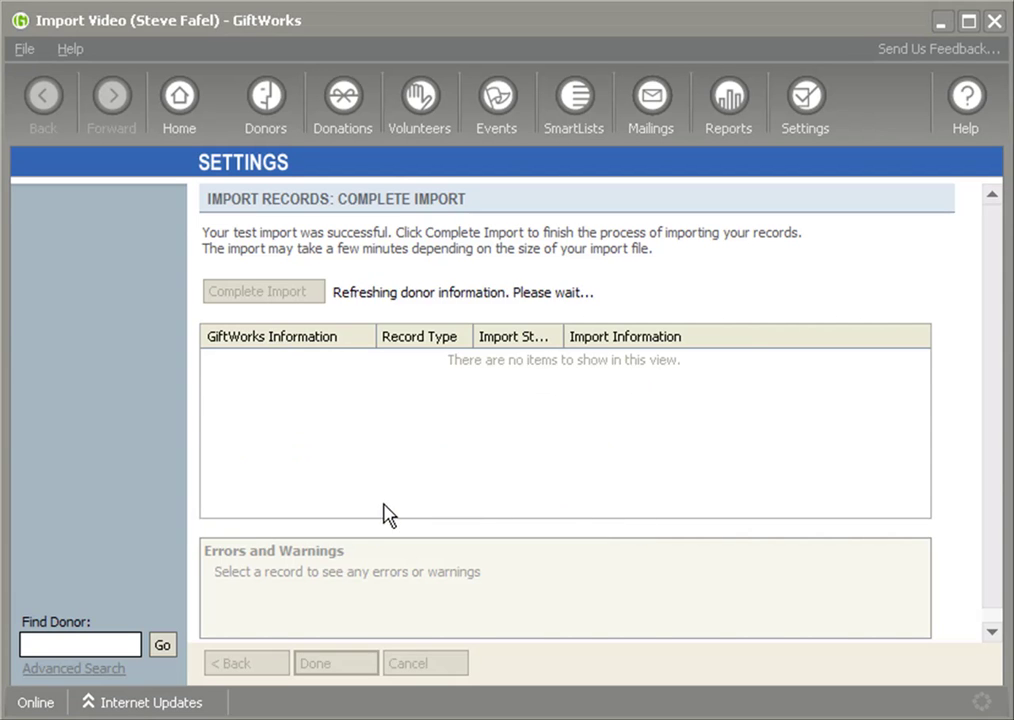
{"action": "left_click", "coordinate": [608, 446]}
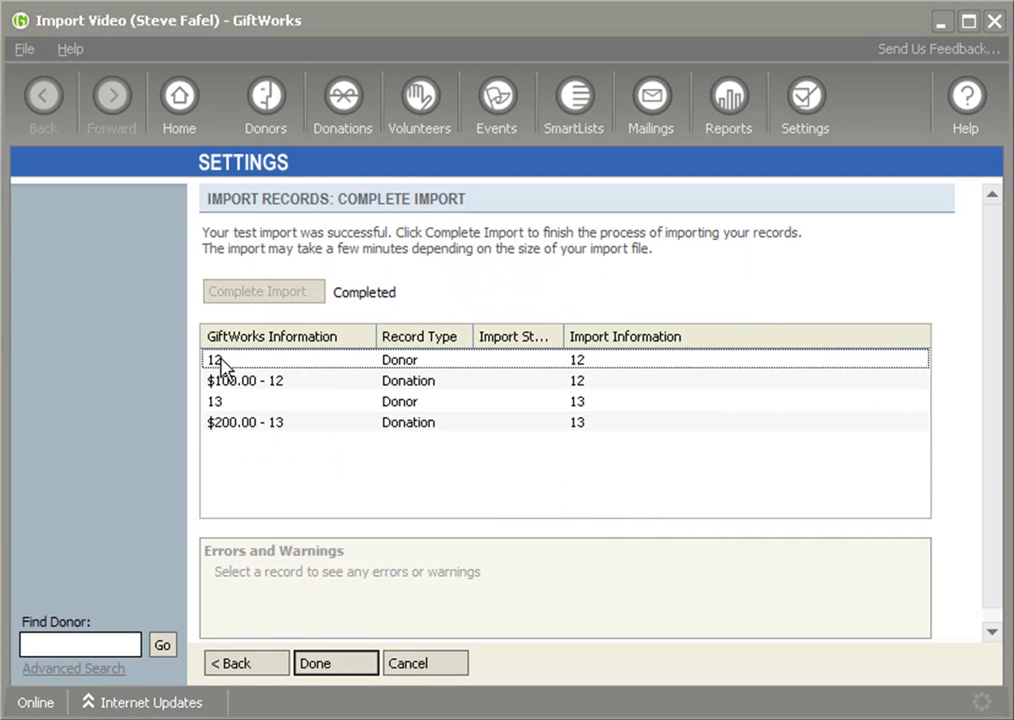
- Open the $100 donor's record and check the imported home phone and donation history
{"action": "left_click", "coordinate": [340, 668]}
{"action": "left_click", "coordinate": [268, 106]}
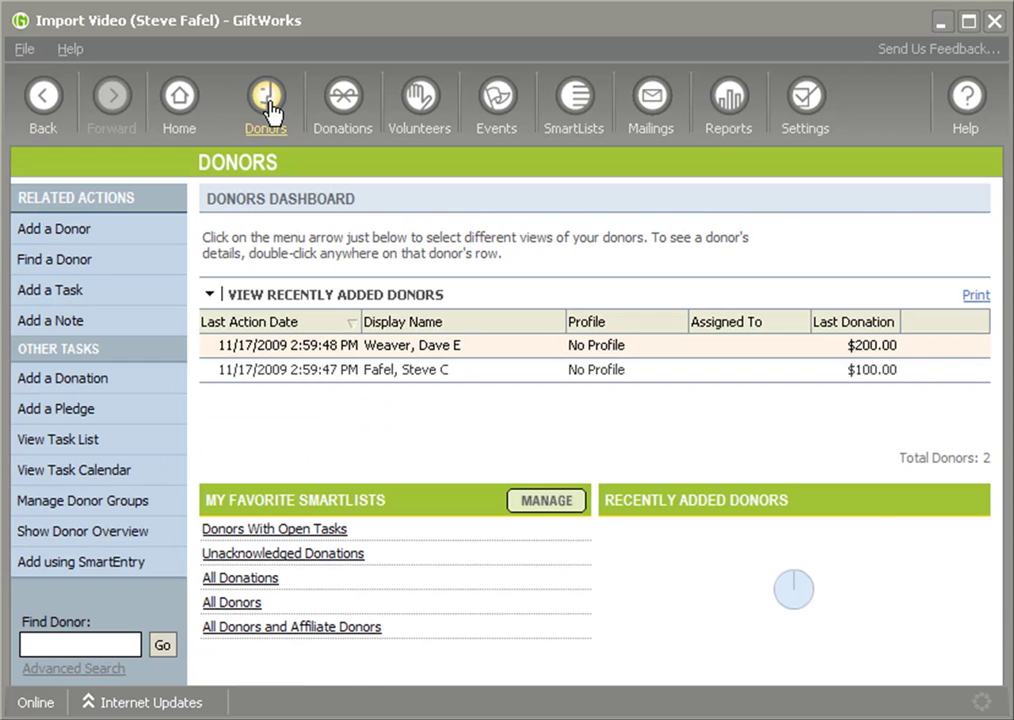
{"action": "left_click", "coordinate": [470, 378]}
{"action": "double_click", "coordinate": [470, 380]}
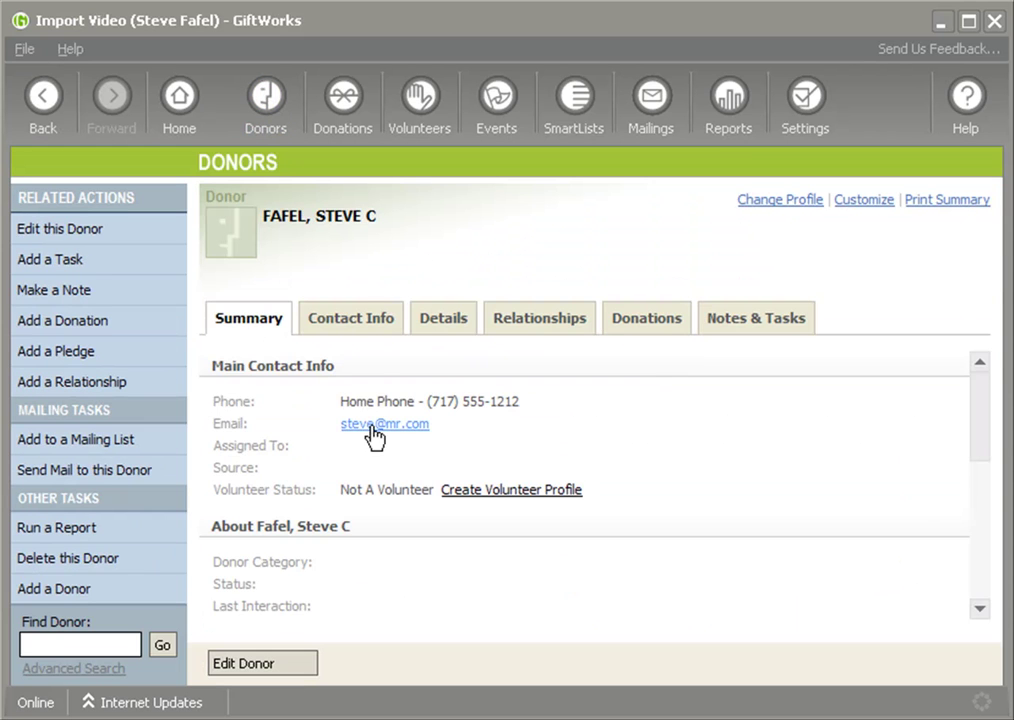
{"action": "left_click_drag", "start_coordinate": [462, 401], "coordinate": [519, 402]}
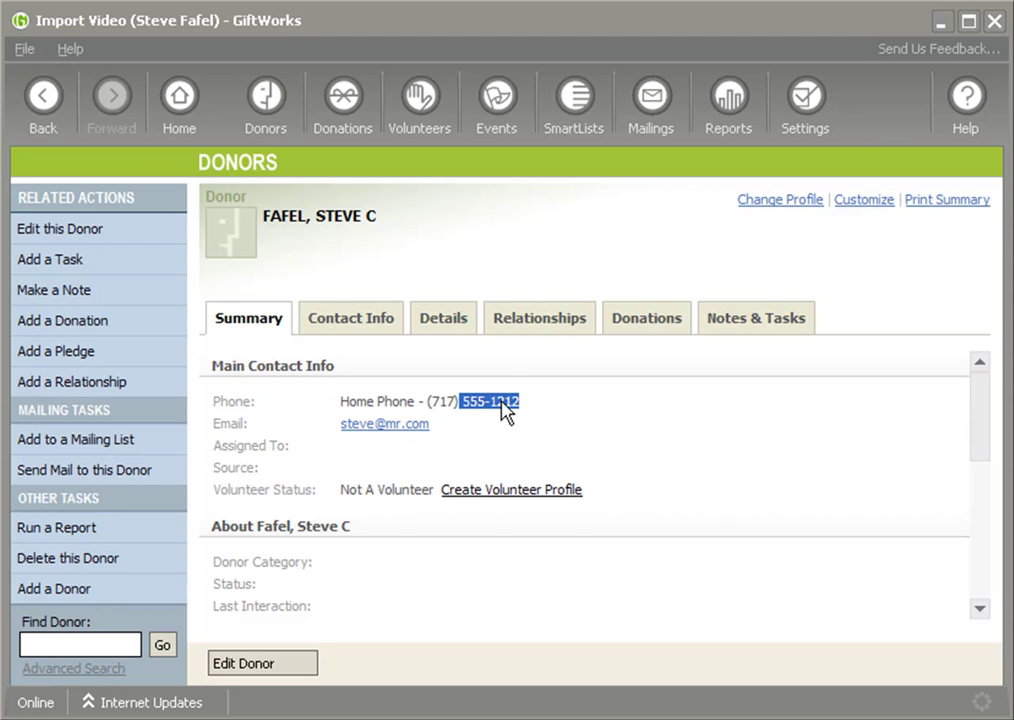
{"action": "left_click", "coordinate": [672, 332]}
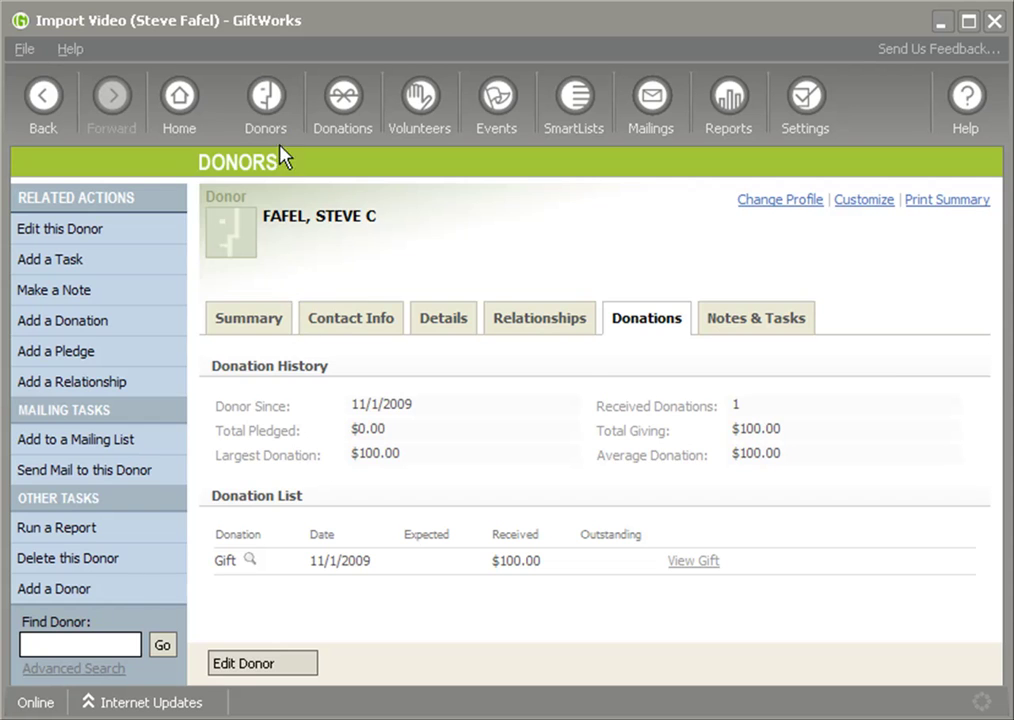
- Check the $200 donor's donation history and return to the Donors dashboard
{"action": "left_click", "coordinate": [265, 100]}
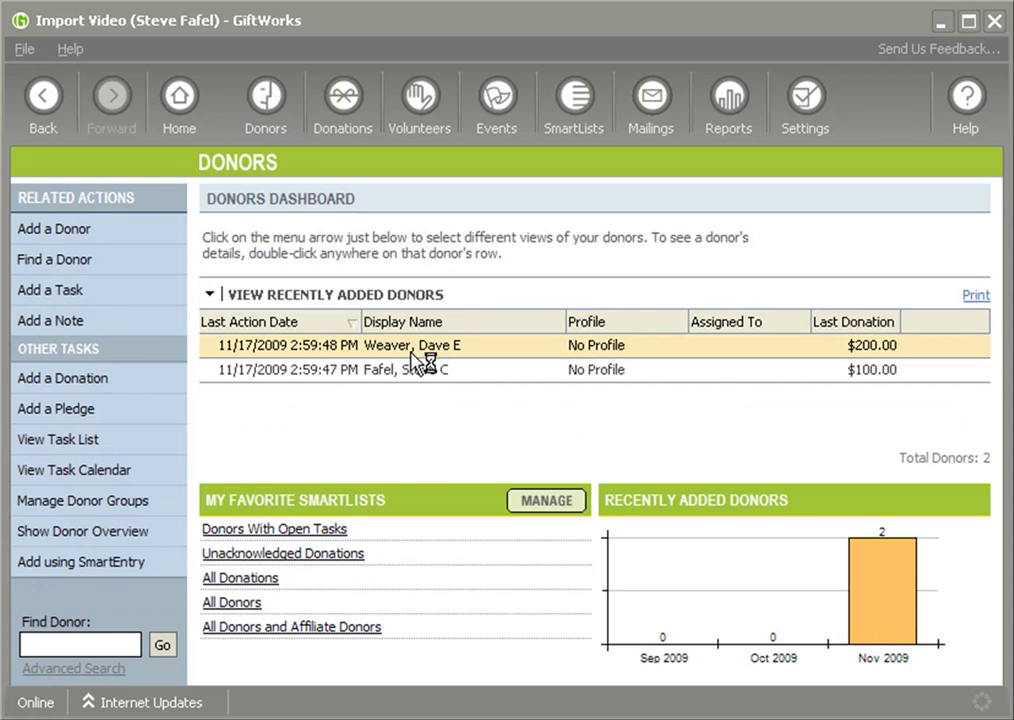
{"action": "left_click", "coordinate": [638, 328]}
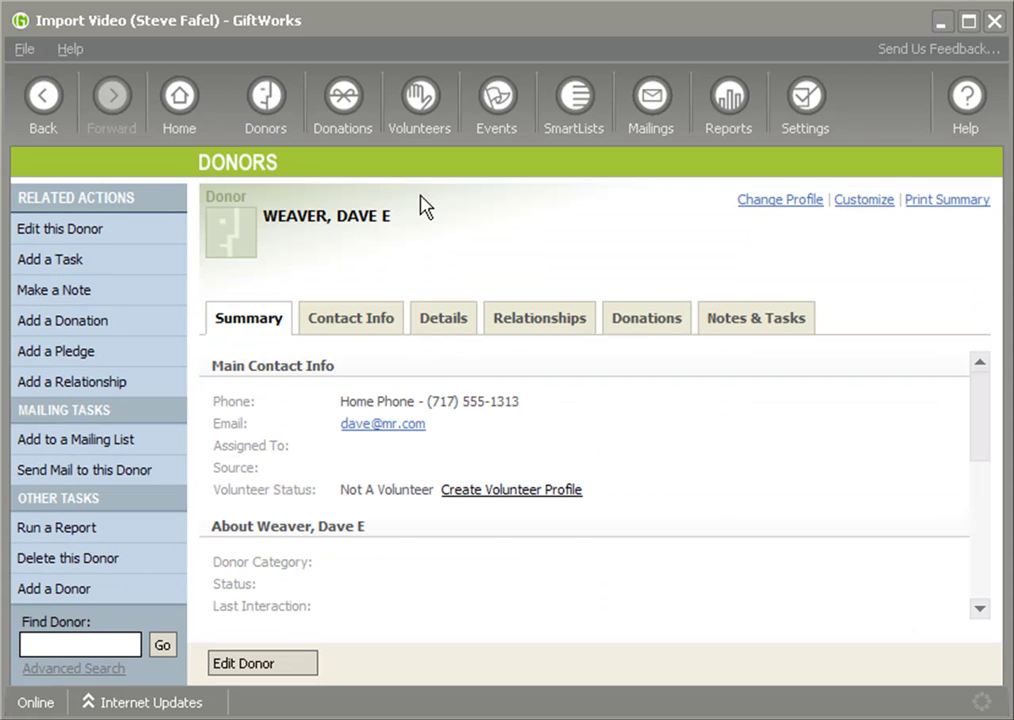
{"action": "left_click", "coordinate": [278, 118]}
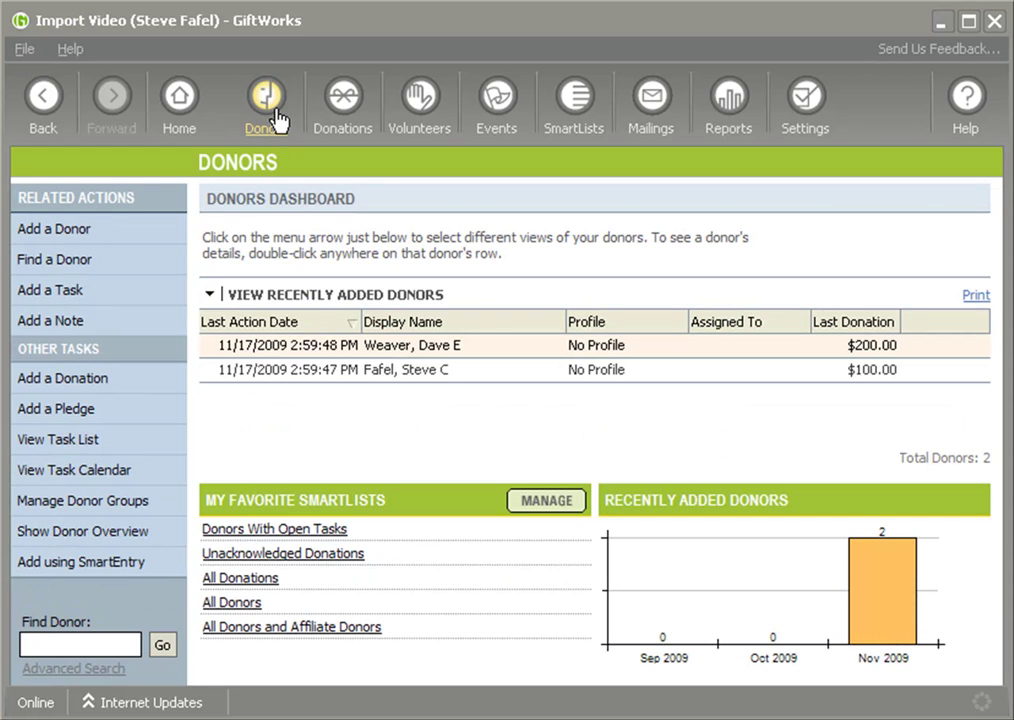